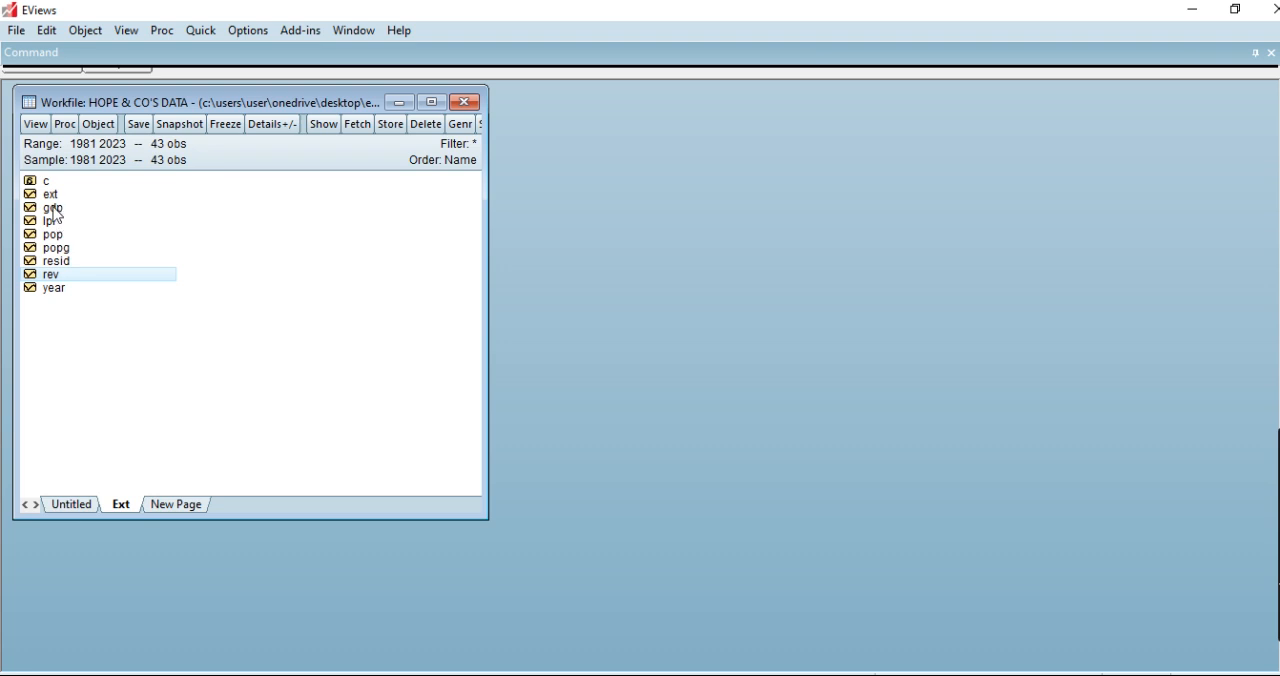
Run an Augmented Dickey-Fuller unit root test on the gdp series at level, with trend and intercept.
double_click(54, 208)
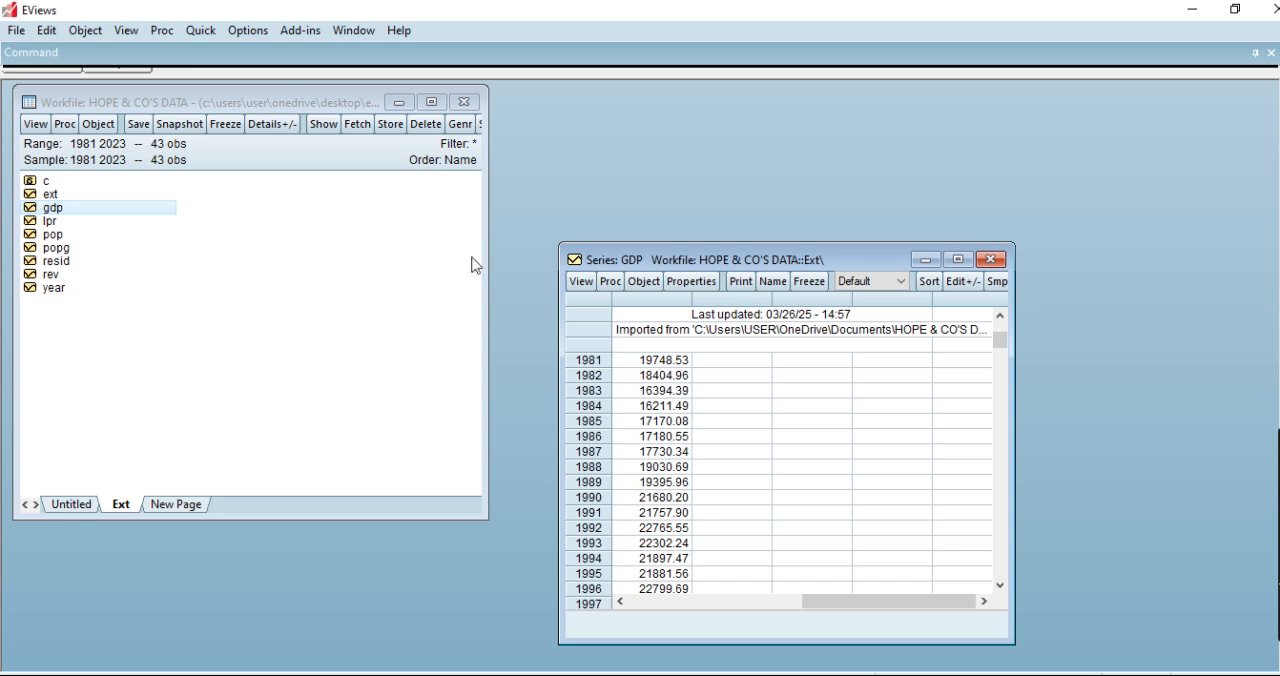
drag(631, 263, 596, 131)
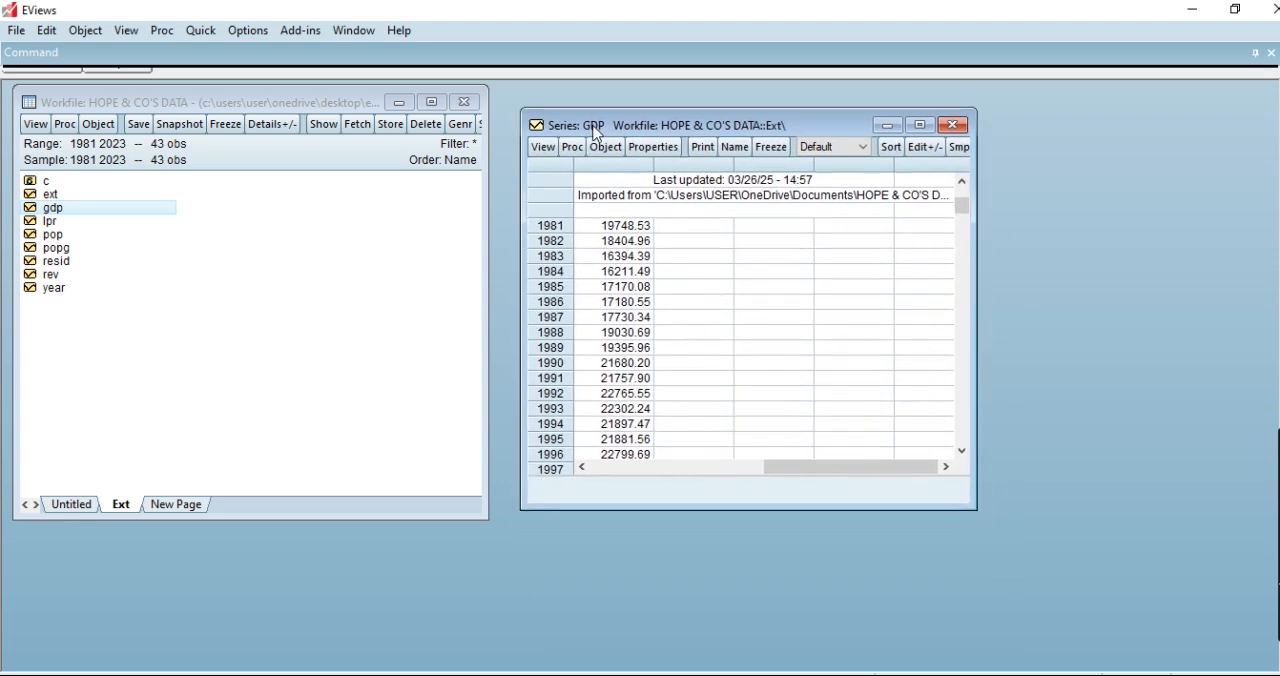
click(548, 149)
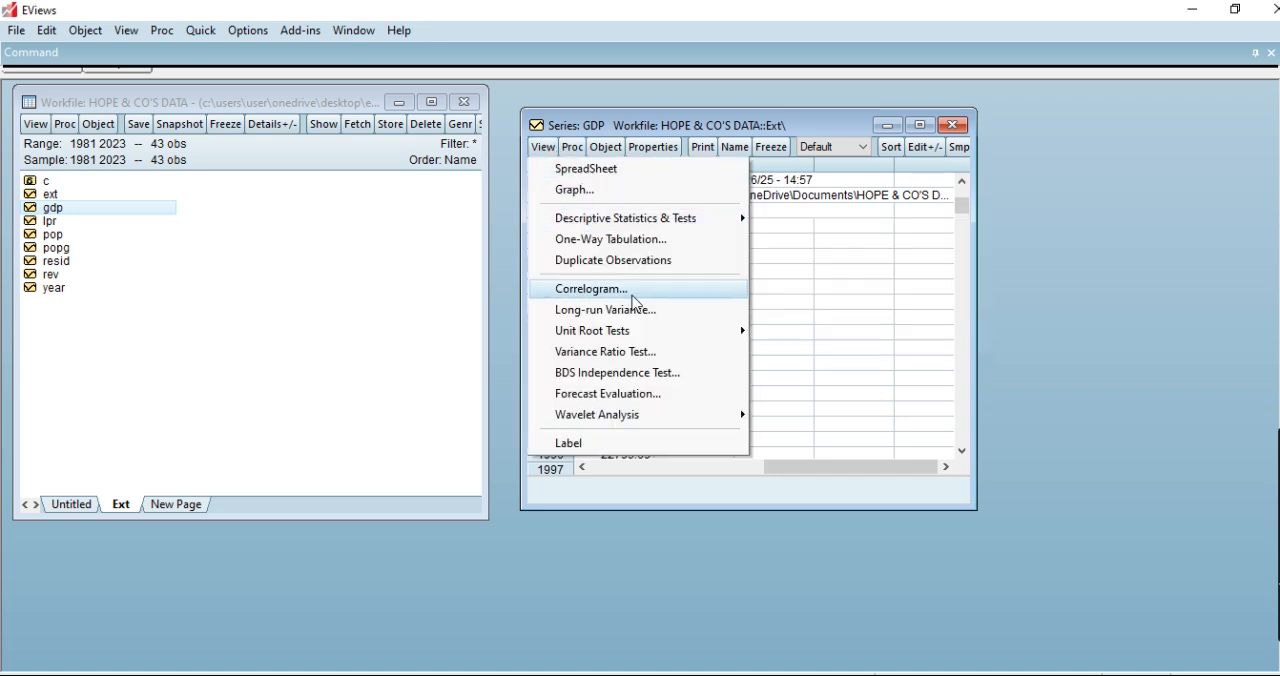
mouse_move(670, 332)
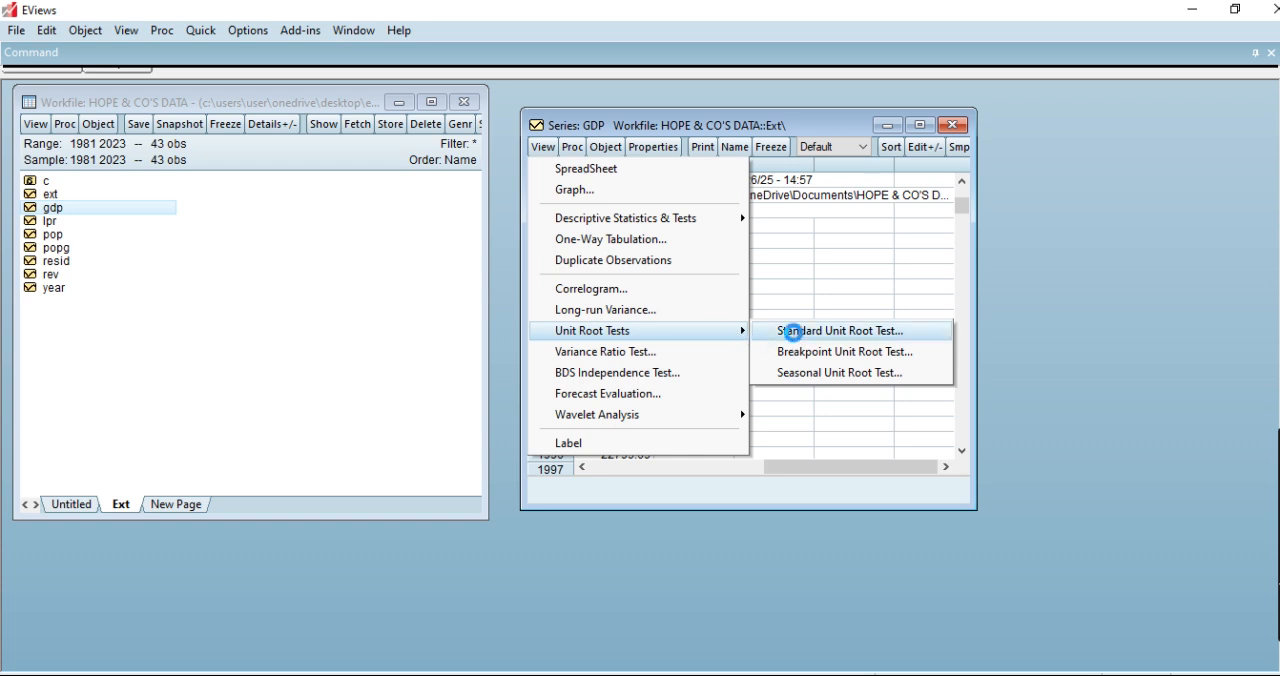
click(795, 333)
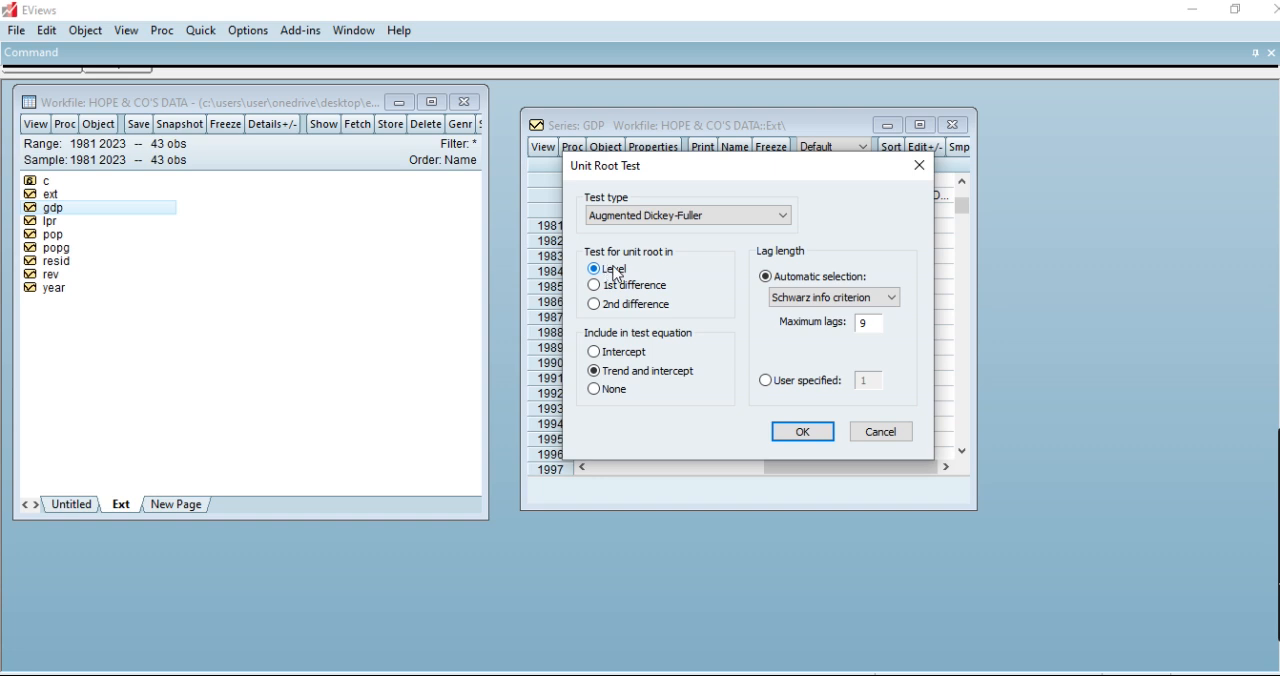
click(803, 431)
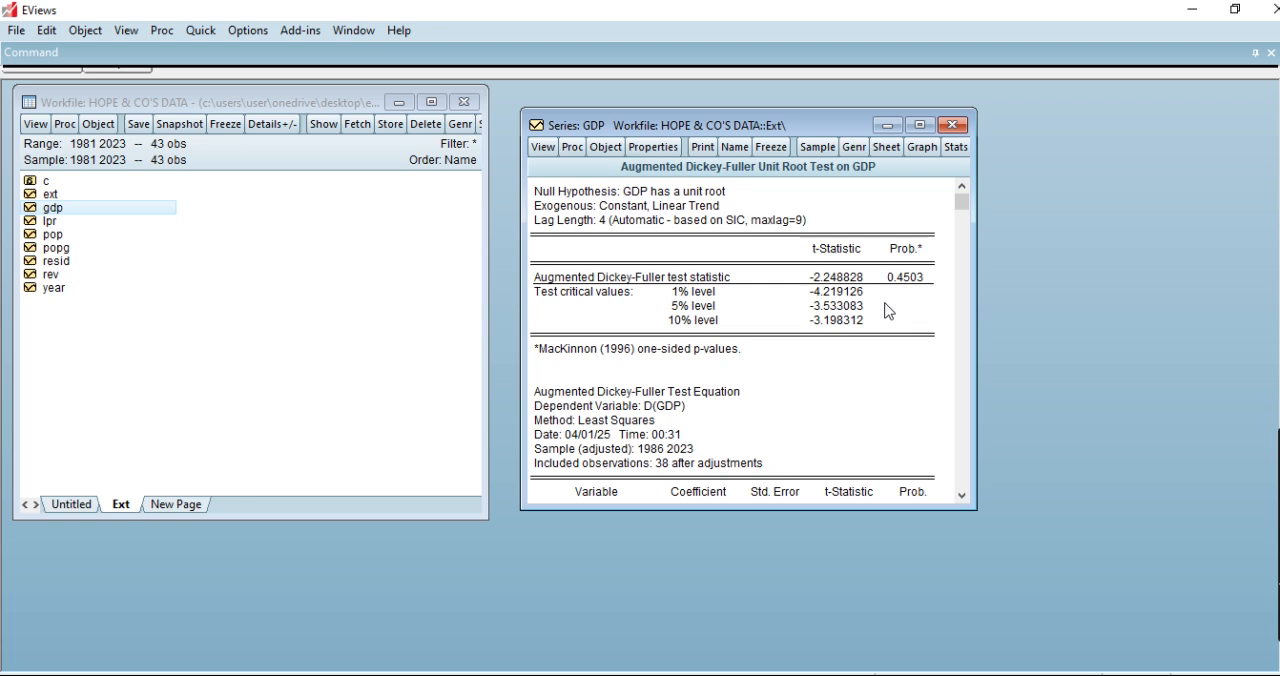
Run the Augmented Dickey-Fuller test on gdp in 1st difference with trend and intercept, and close the series.
click(543, 147)
mouse_move(704, 336)
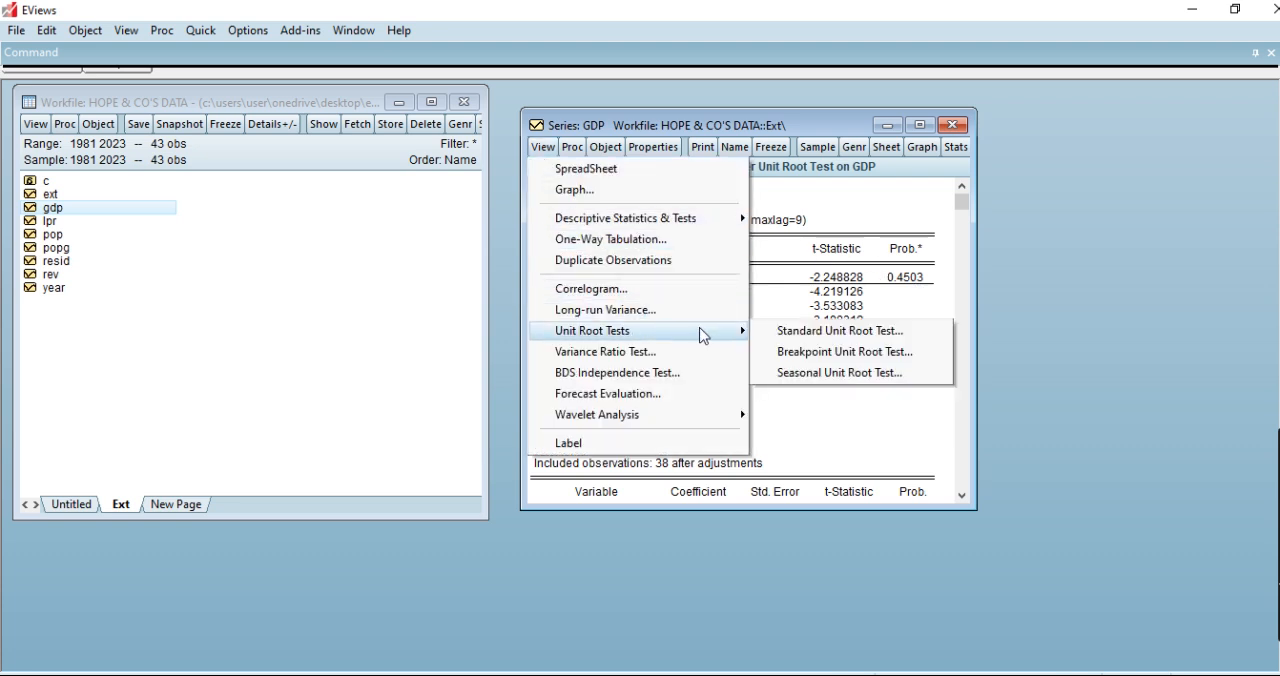
click(776, 337)
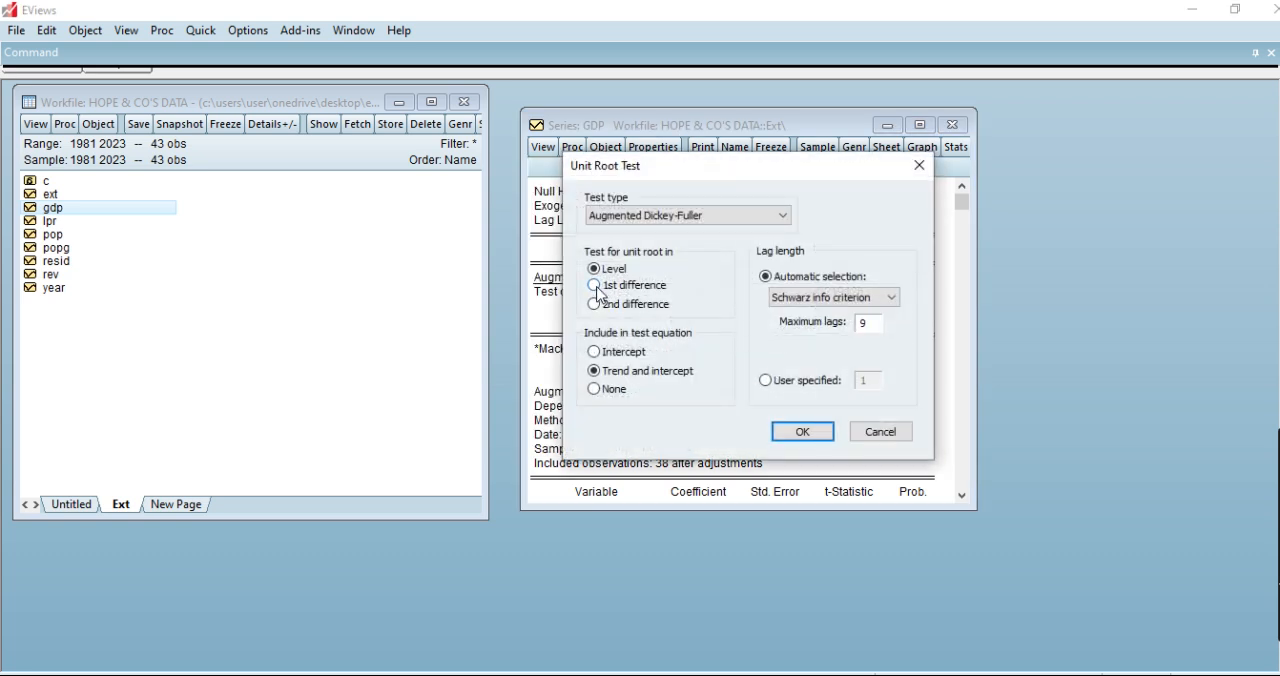
click(804, 433)
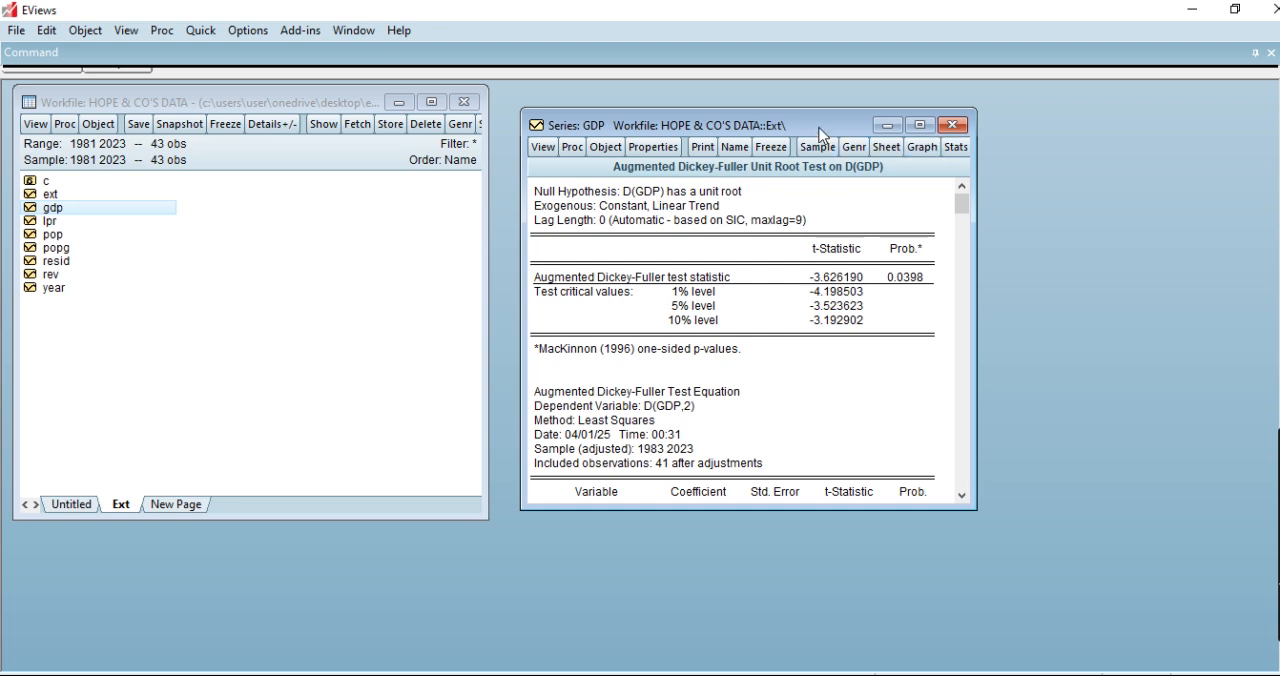
click(952, 126)
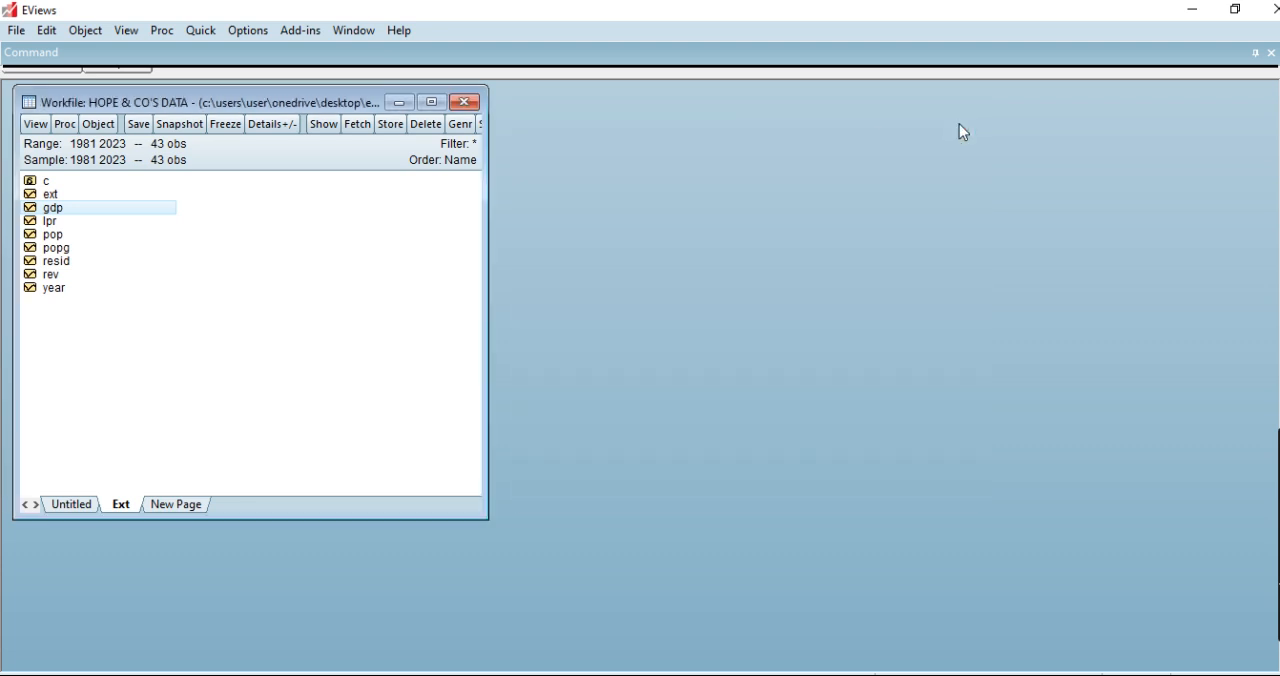
Run an Augmented Dickey-Fuller unit root test on the pop series at level, with trend and intercept.
double_click(53, 236)
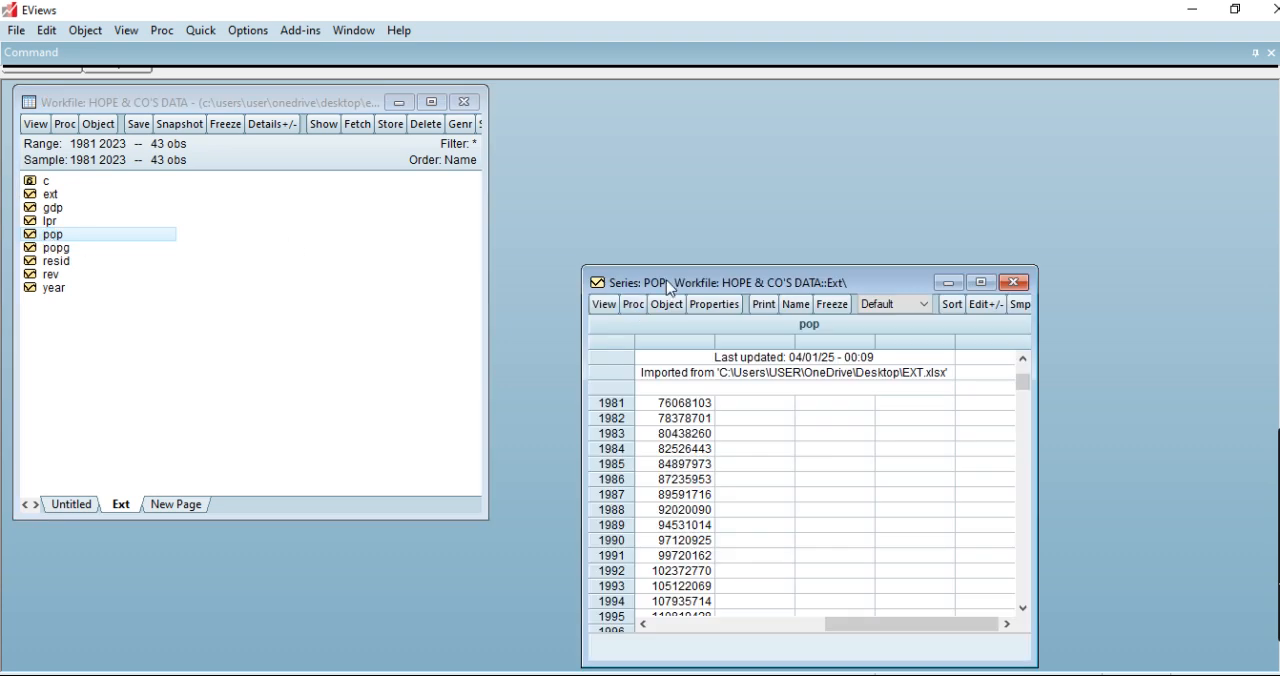
drag(669, 287, 619, 127)
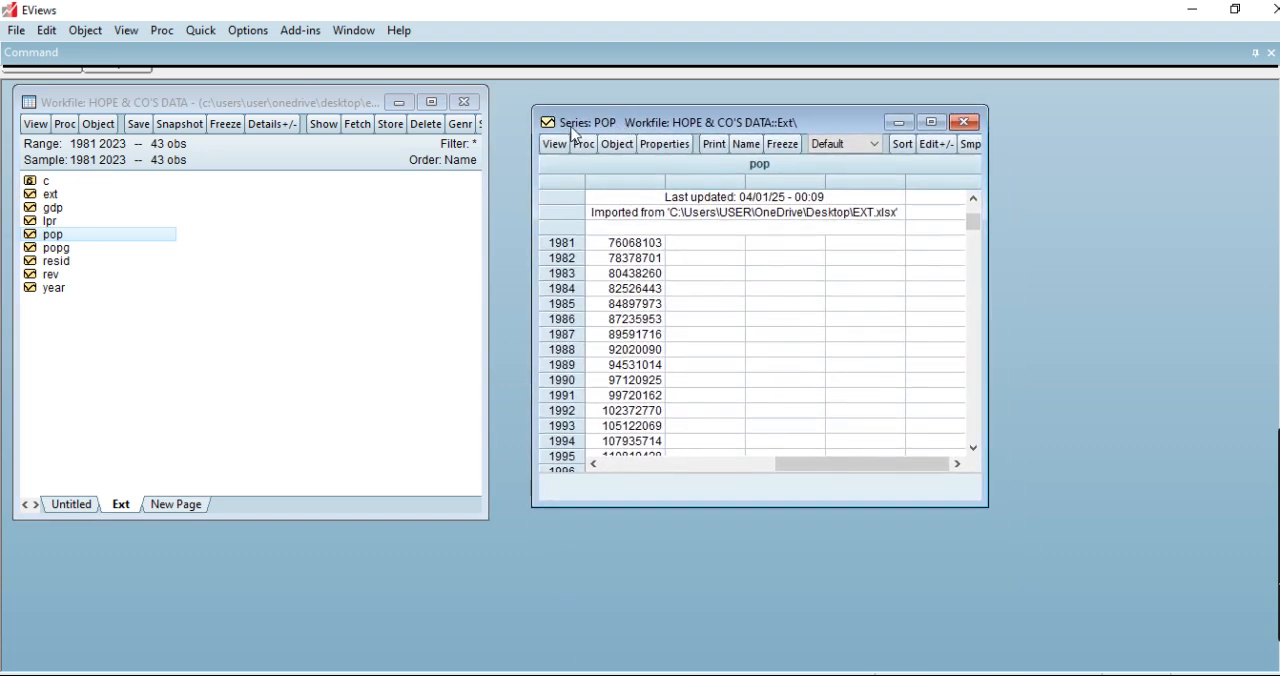
click(566, 146)
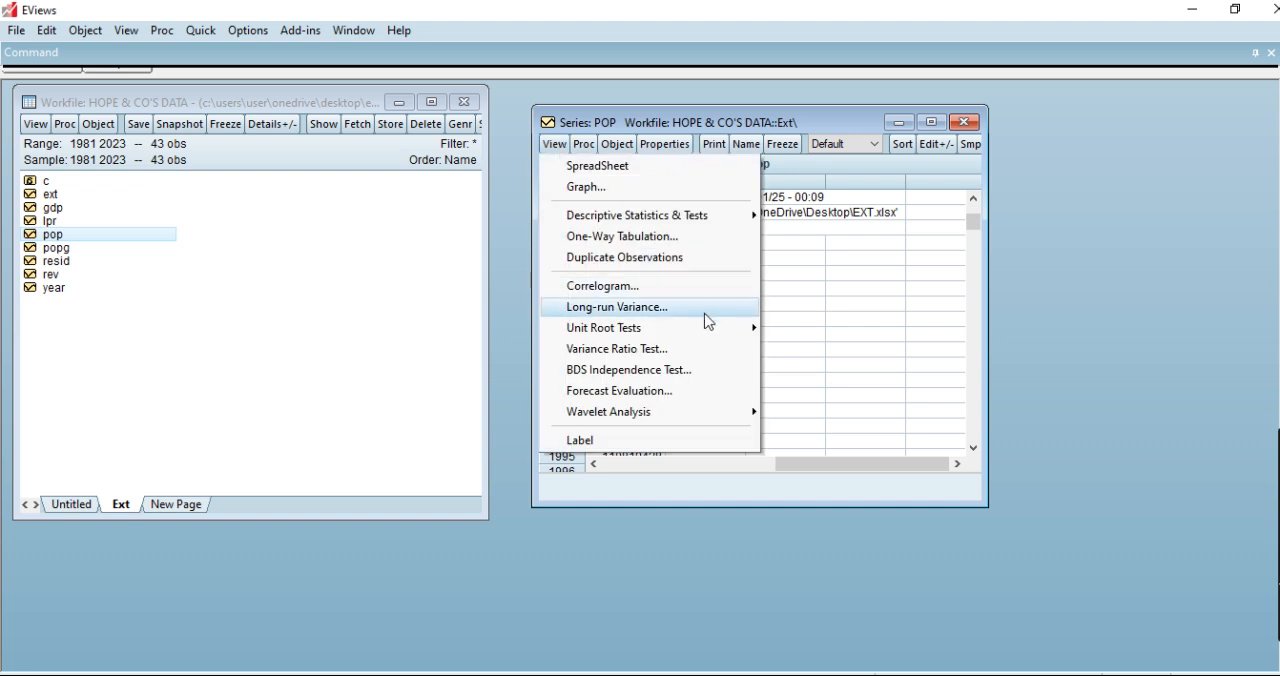
mouse_move(735, 334)
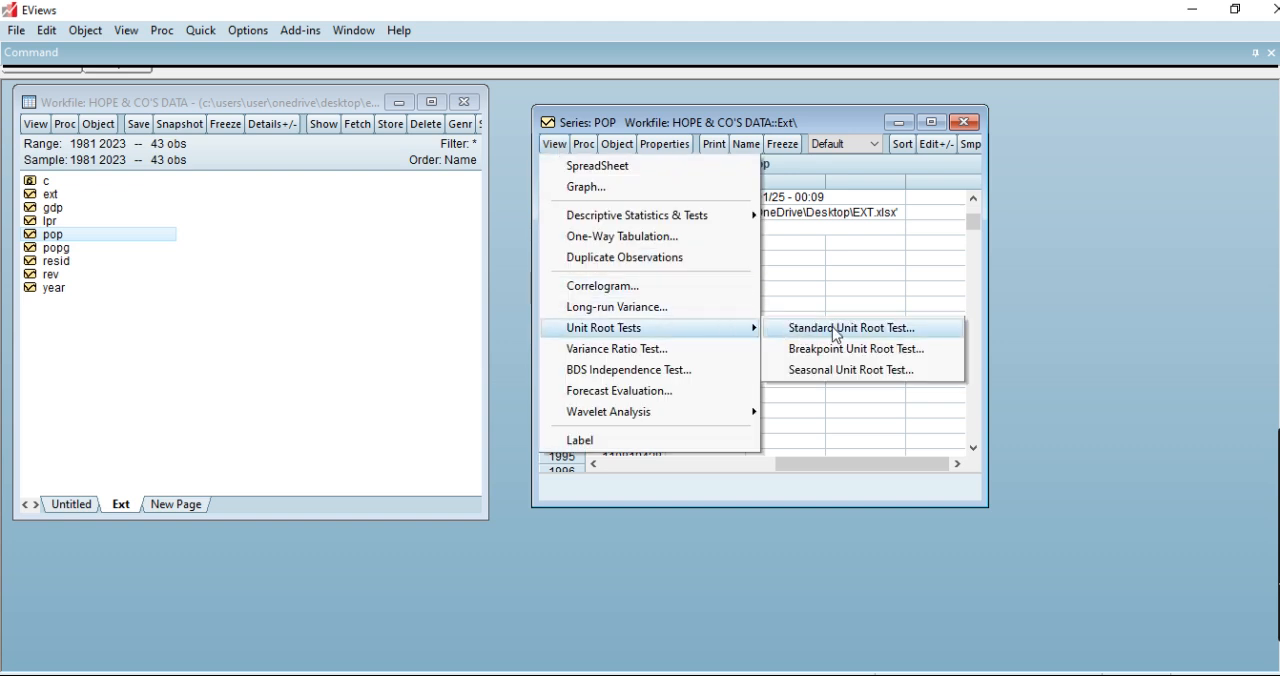
click(838, 330)
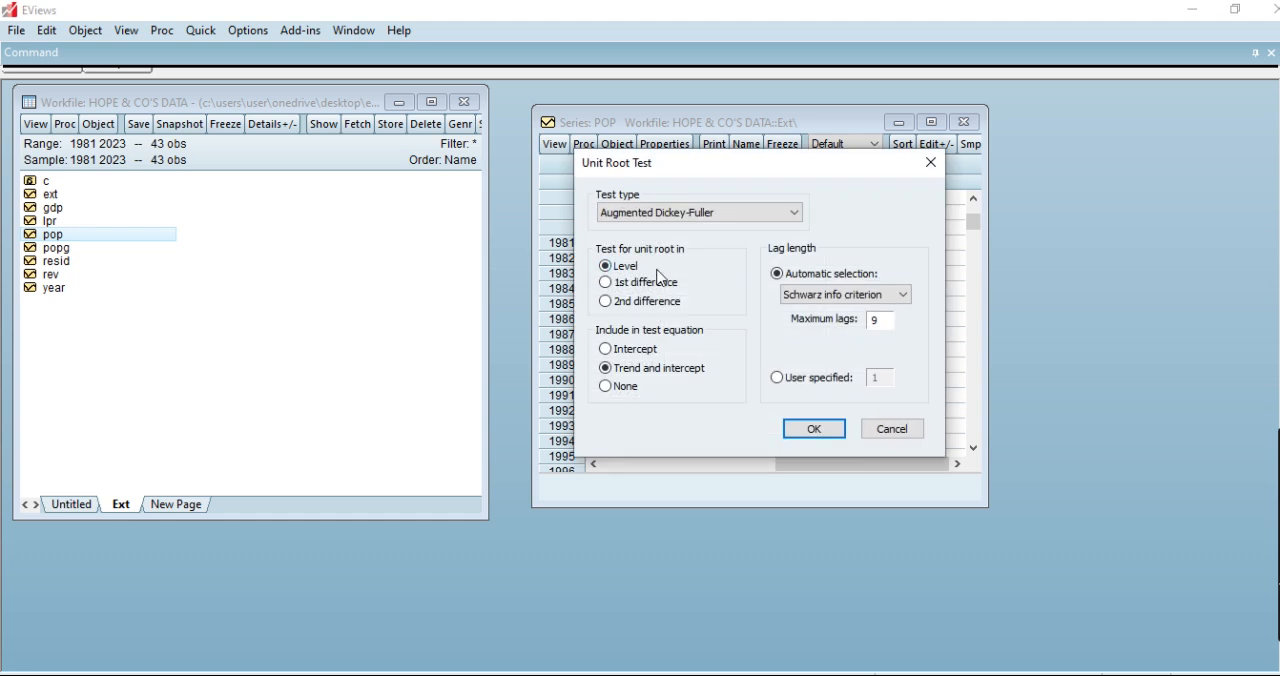
click(814, 430)
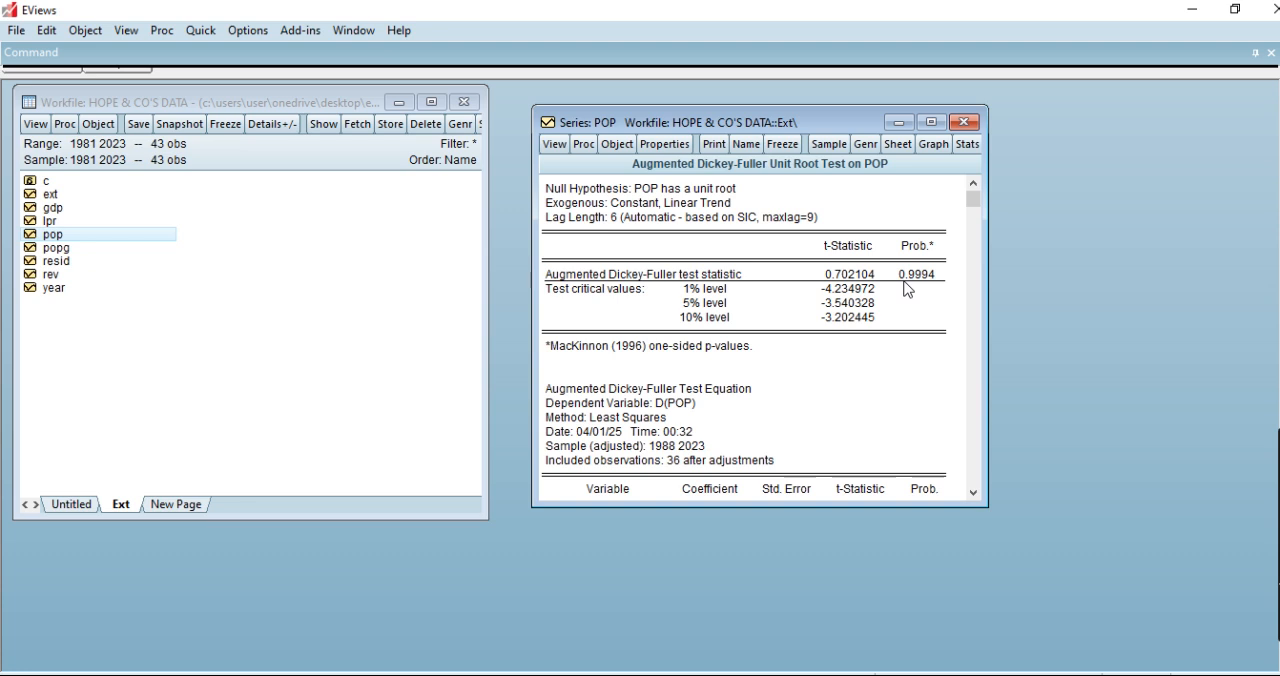
Run the Augmented Dickey-Fuller test on pop in 1st difference with trend and intercept, and close the series.
click(555, 147)
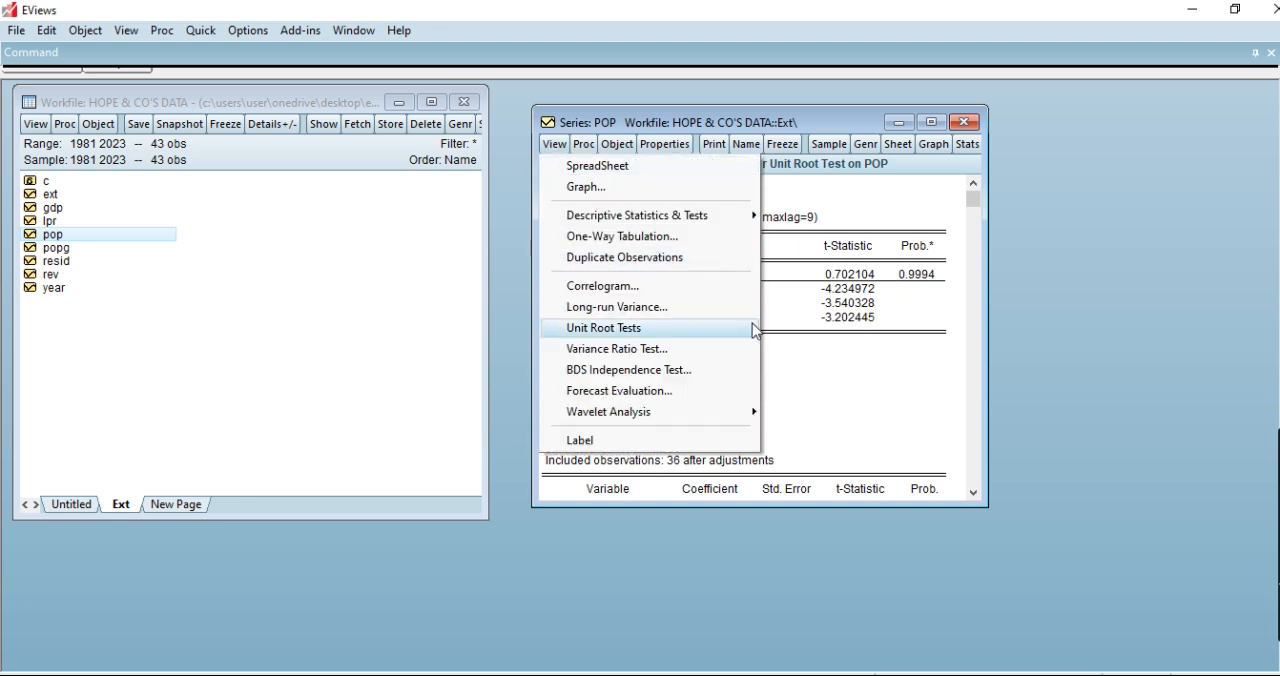
mouse_move(753, 335)
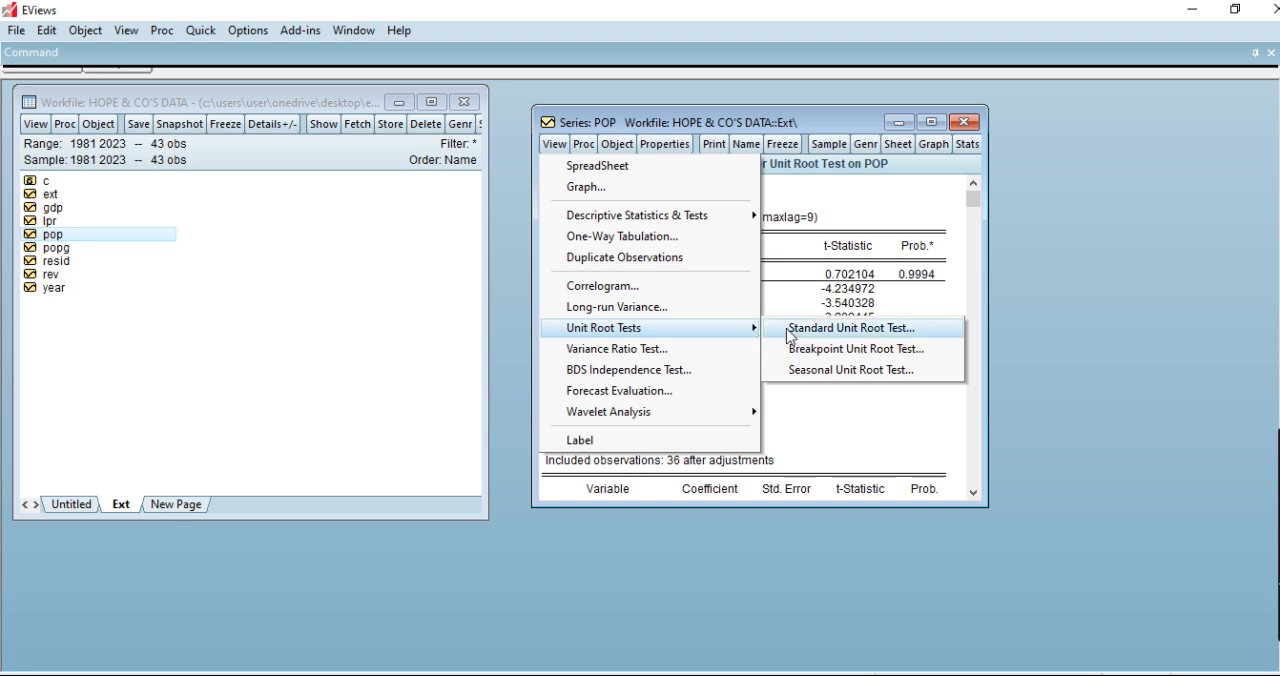
click(791, 330)
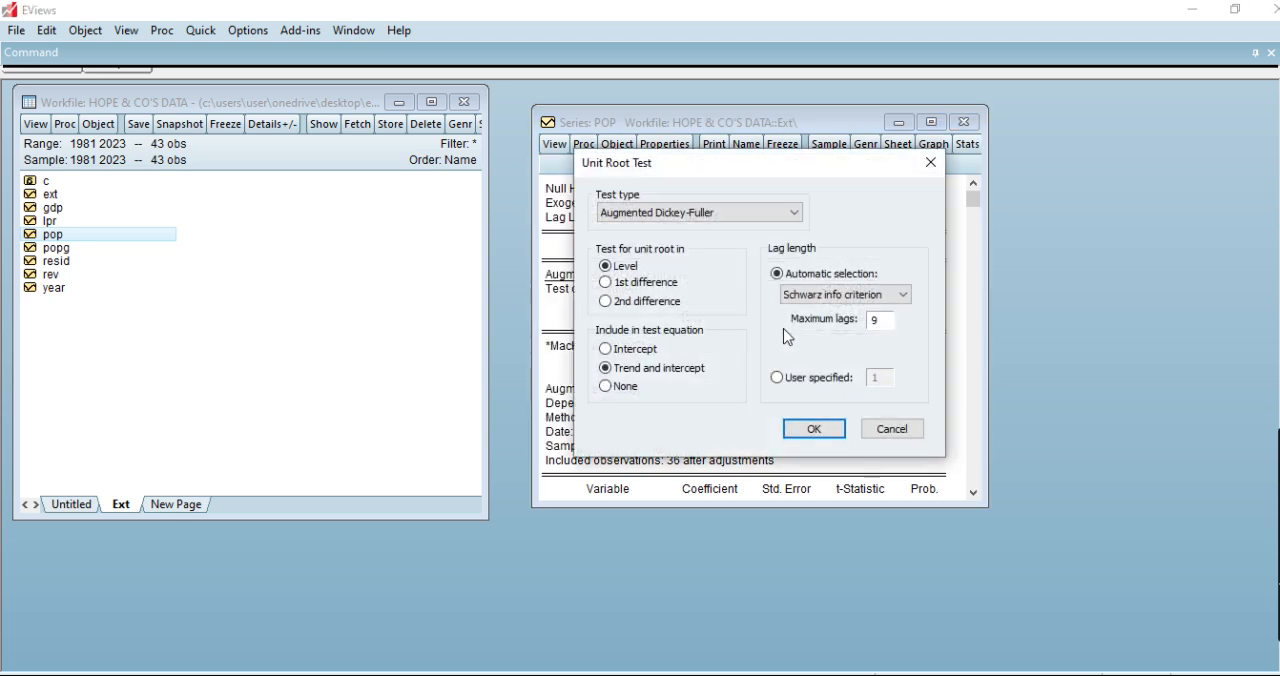
click(606, 284)
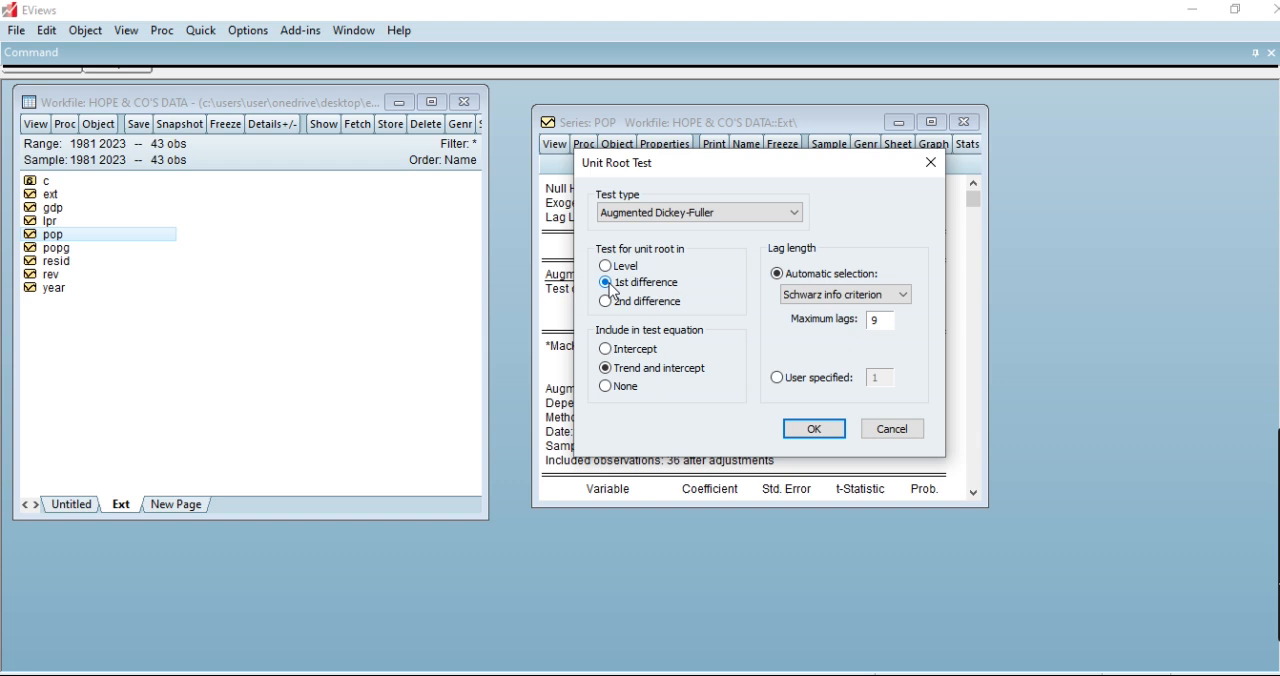
click(811, 430)
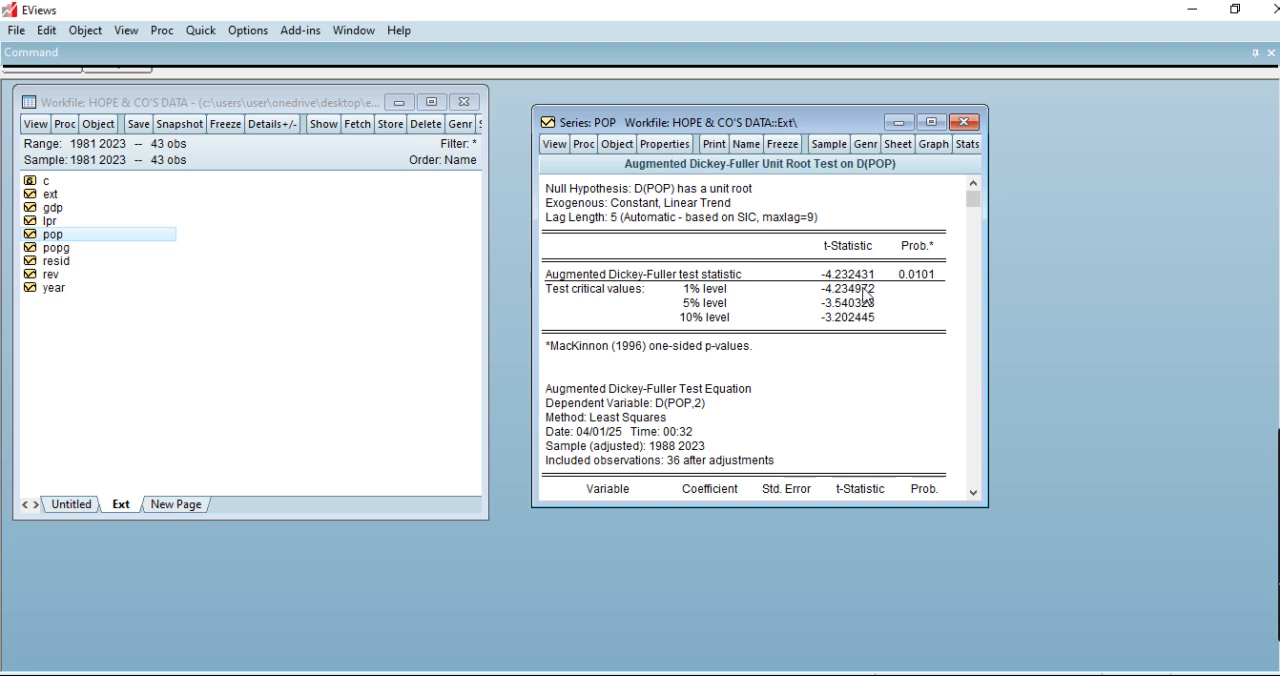
click(966, 124)
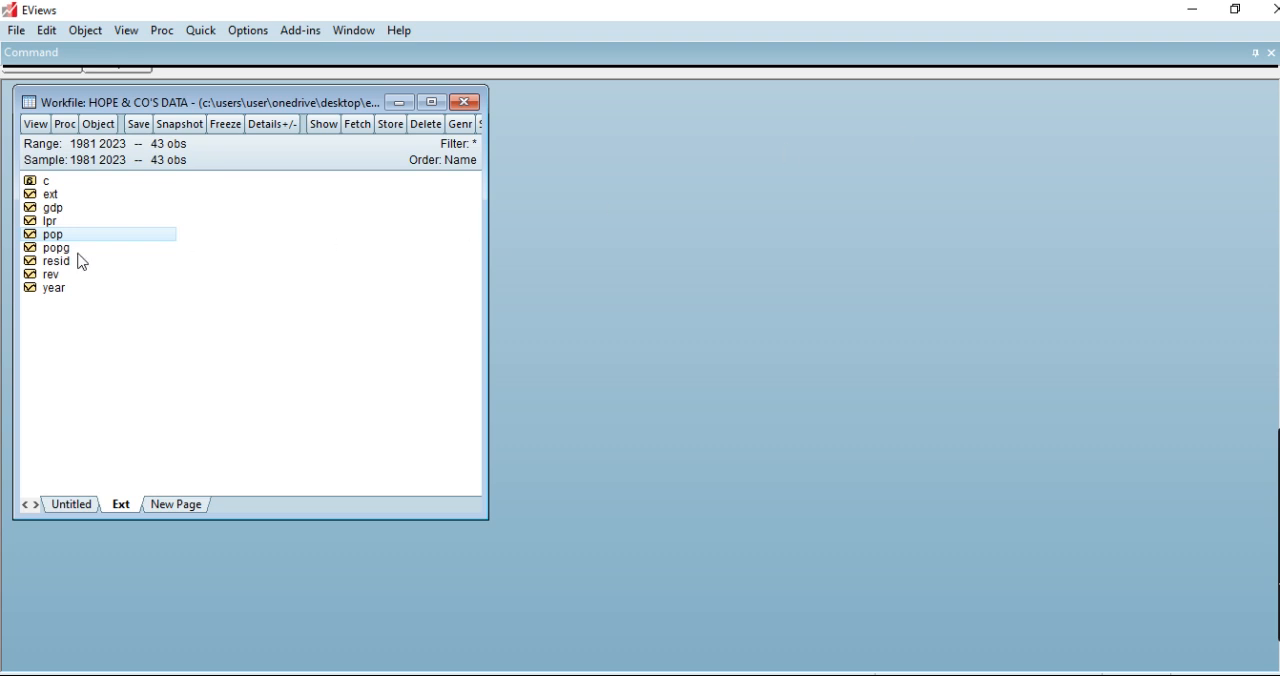
Run an Augmented Dickey-Fuller unit root test on the rev series at level, with trend and intercept, and check its probability.
double_click(52, 276)
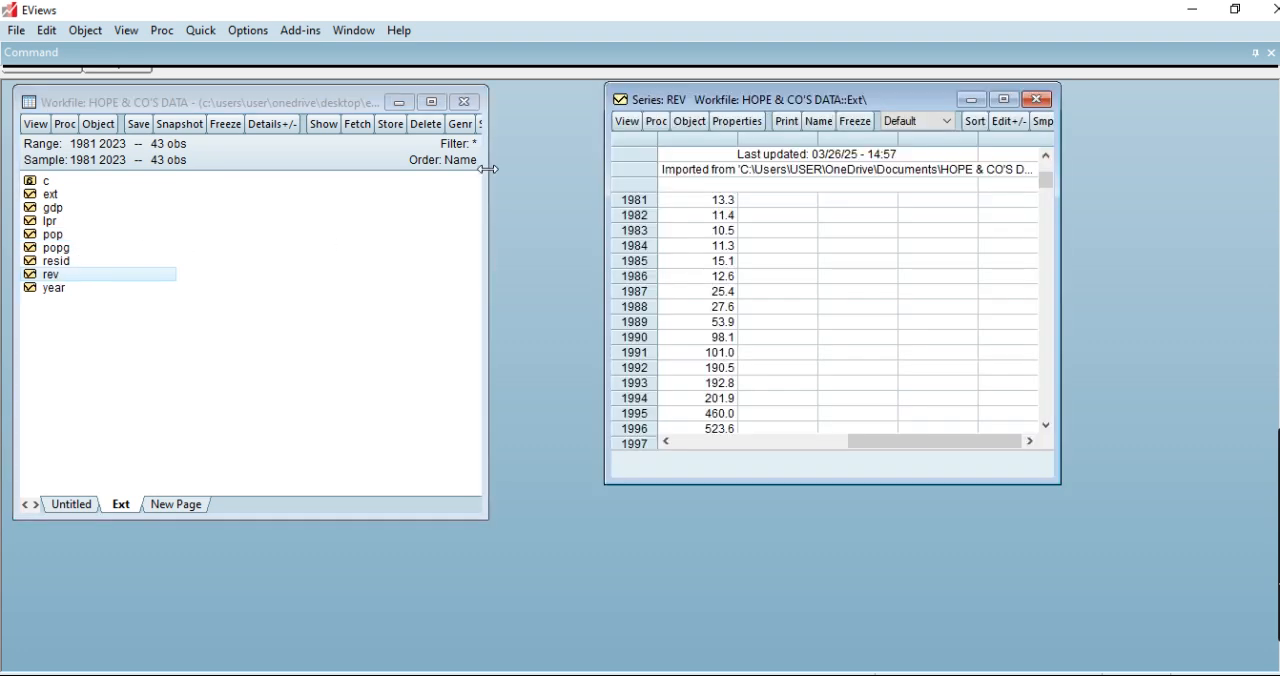
click(628, 124)
mouse_move(768, 313)
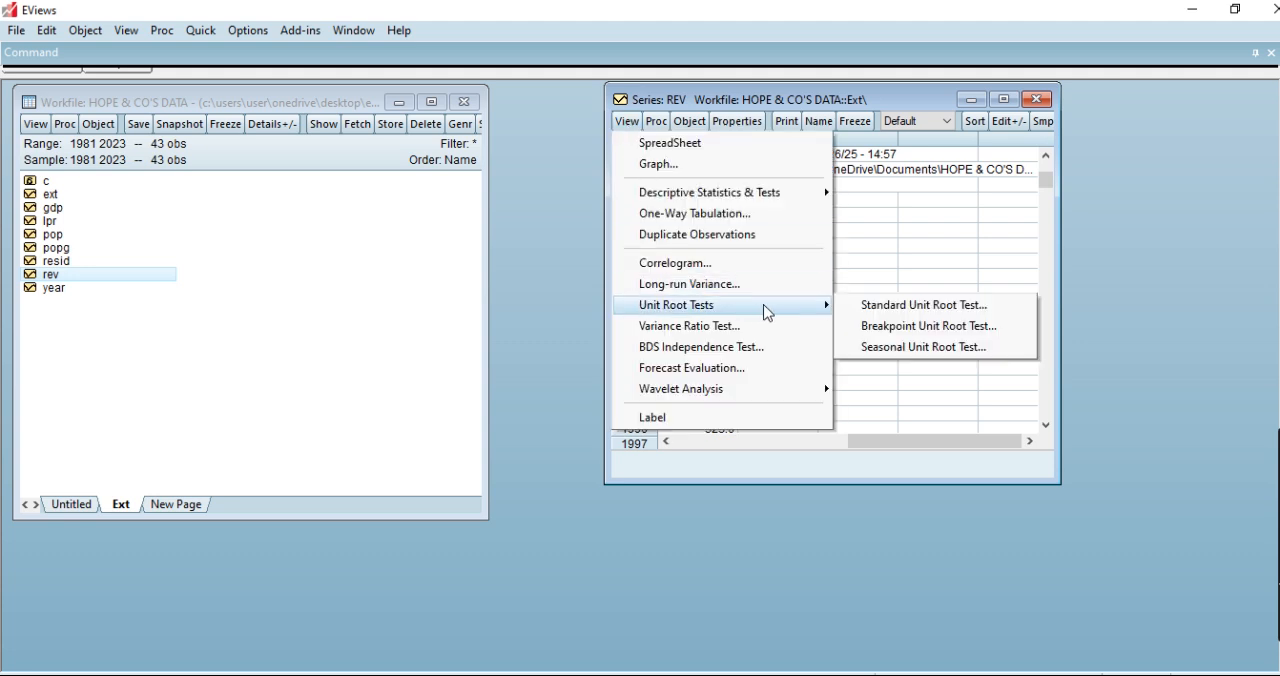
click(875, 305)
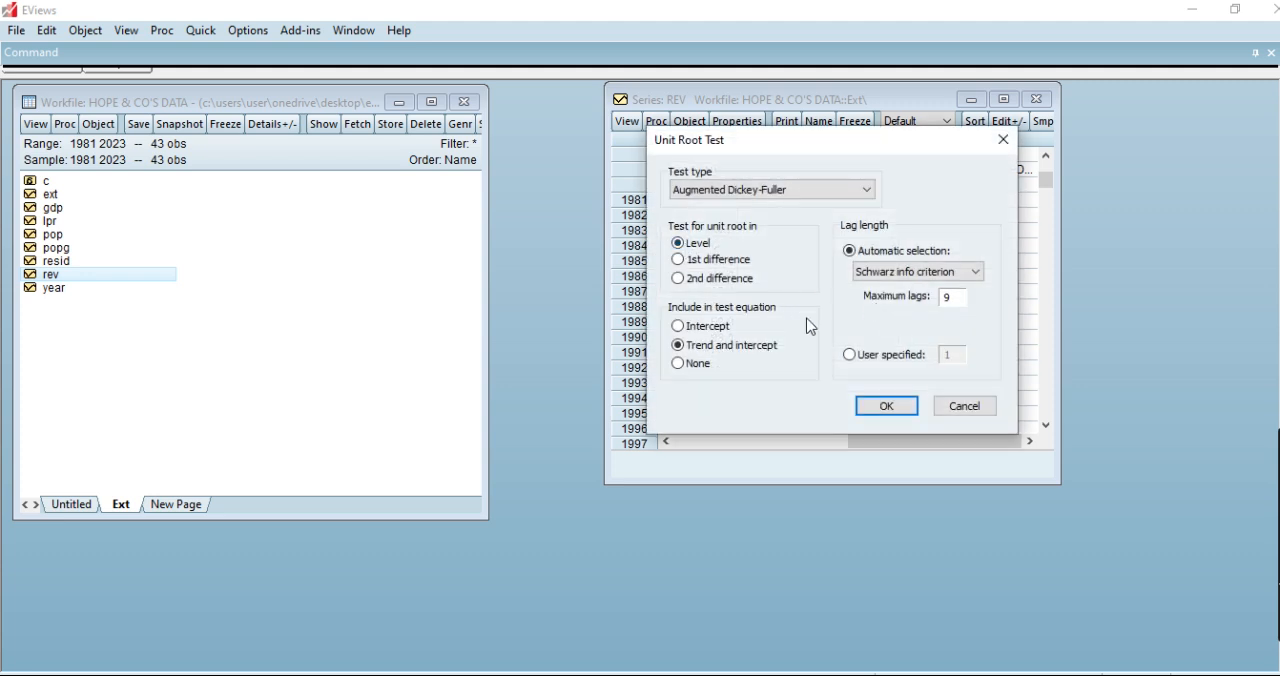
click(908, 420)
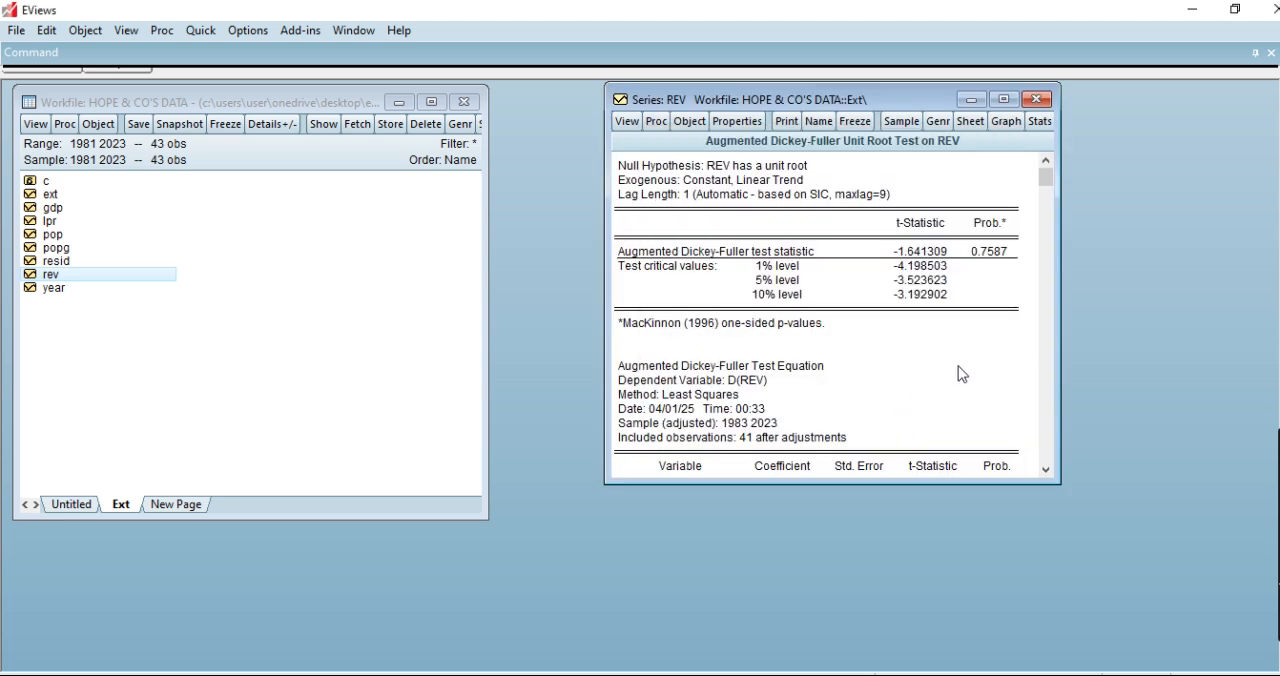
click(978, 262)
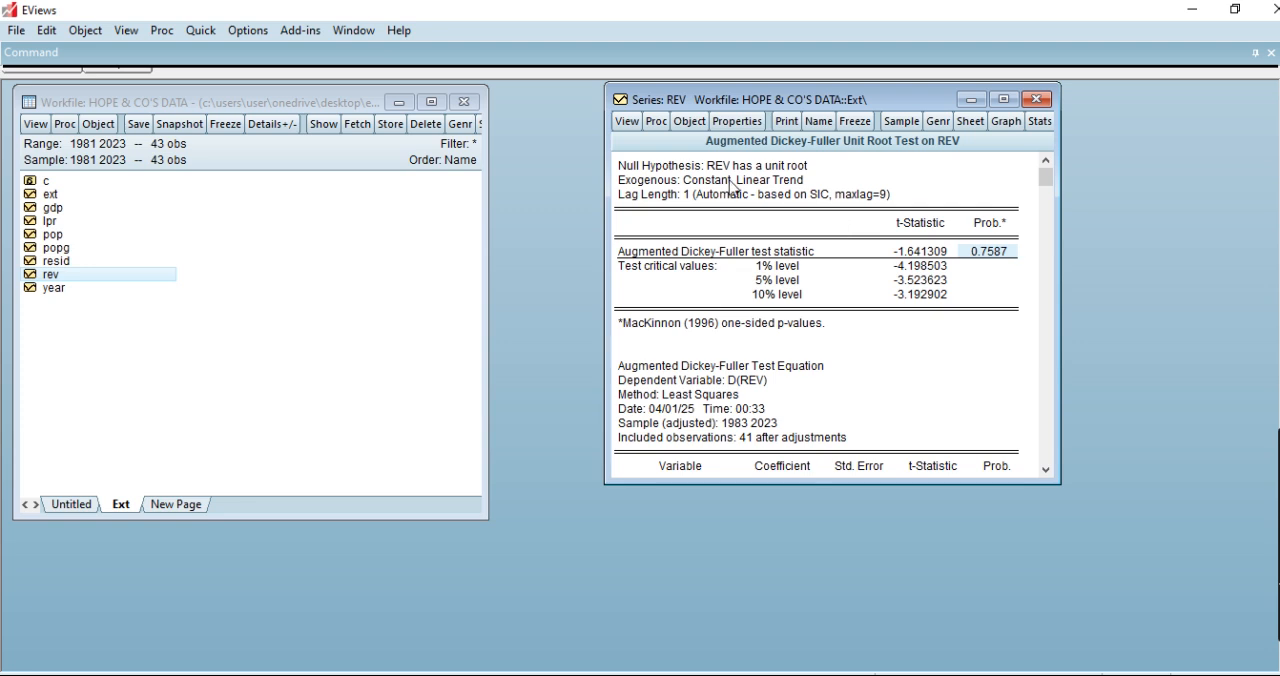
Run the Augmented Dickey-Fuller test on rev in 1st difference with trend and intercept, and close the series.
click(627, 121)
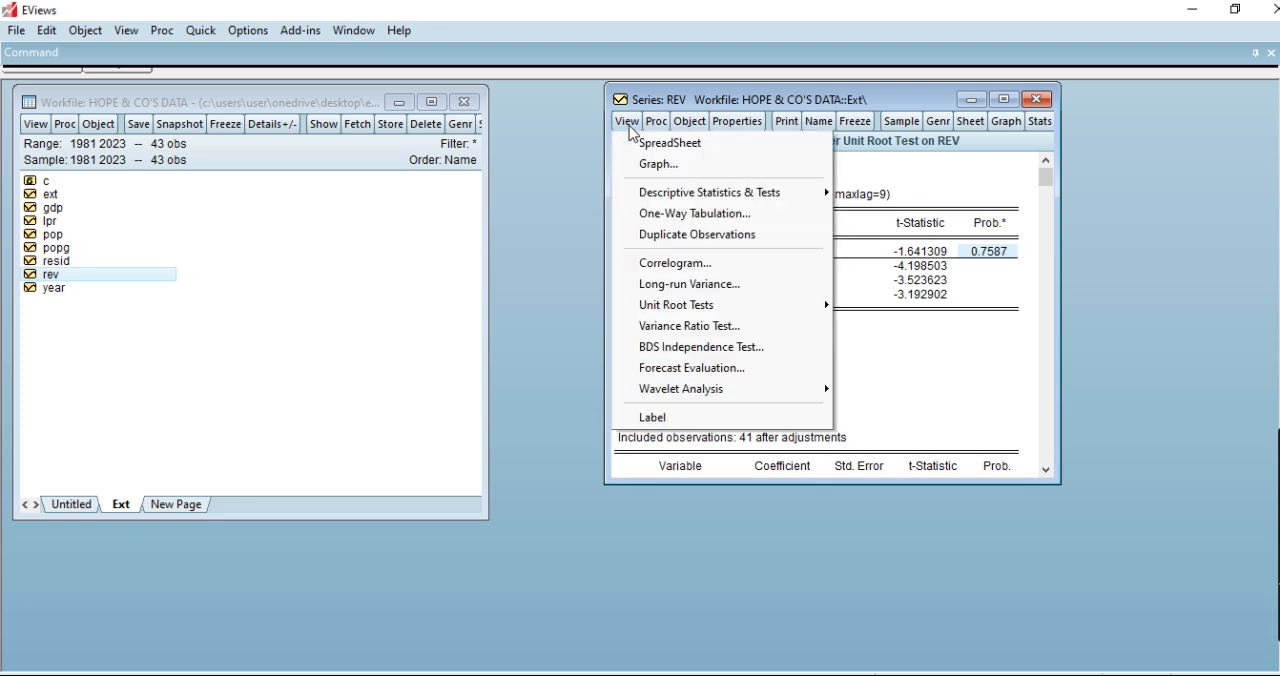
mouse_move(787, 312)
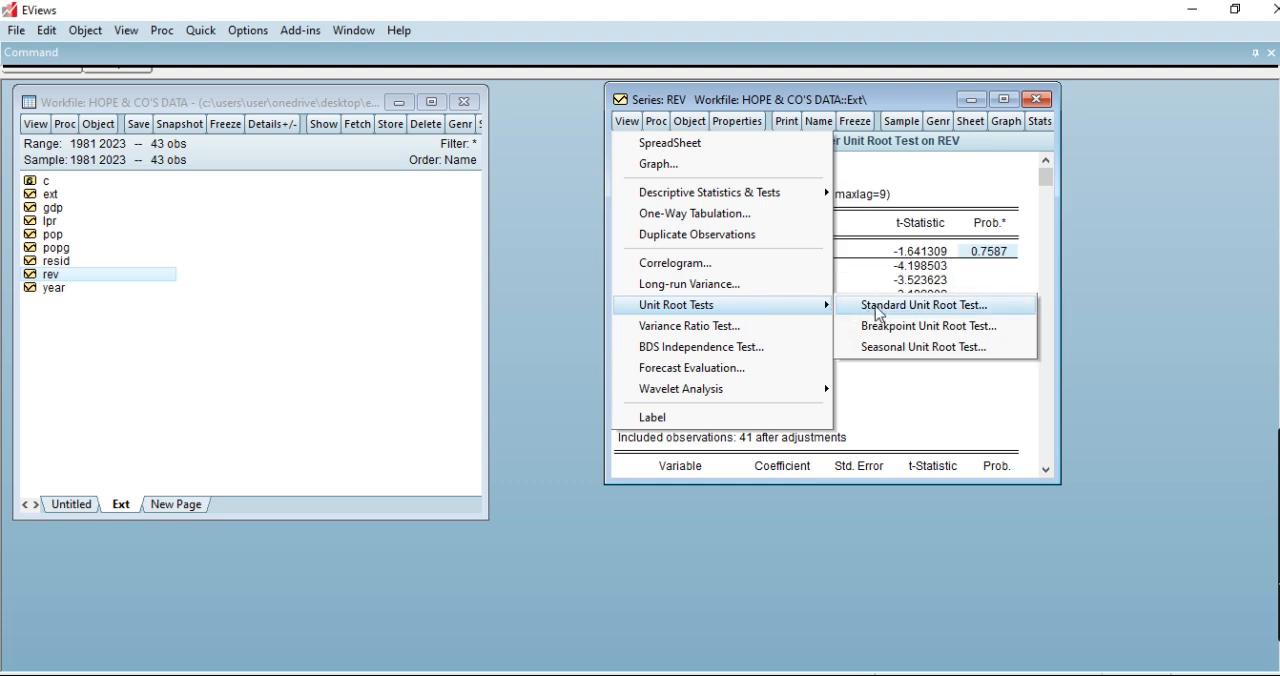
click(880, 312)
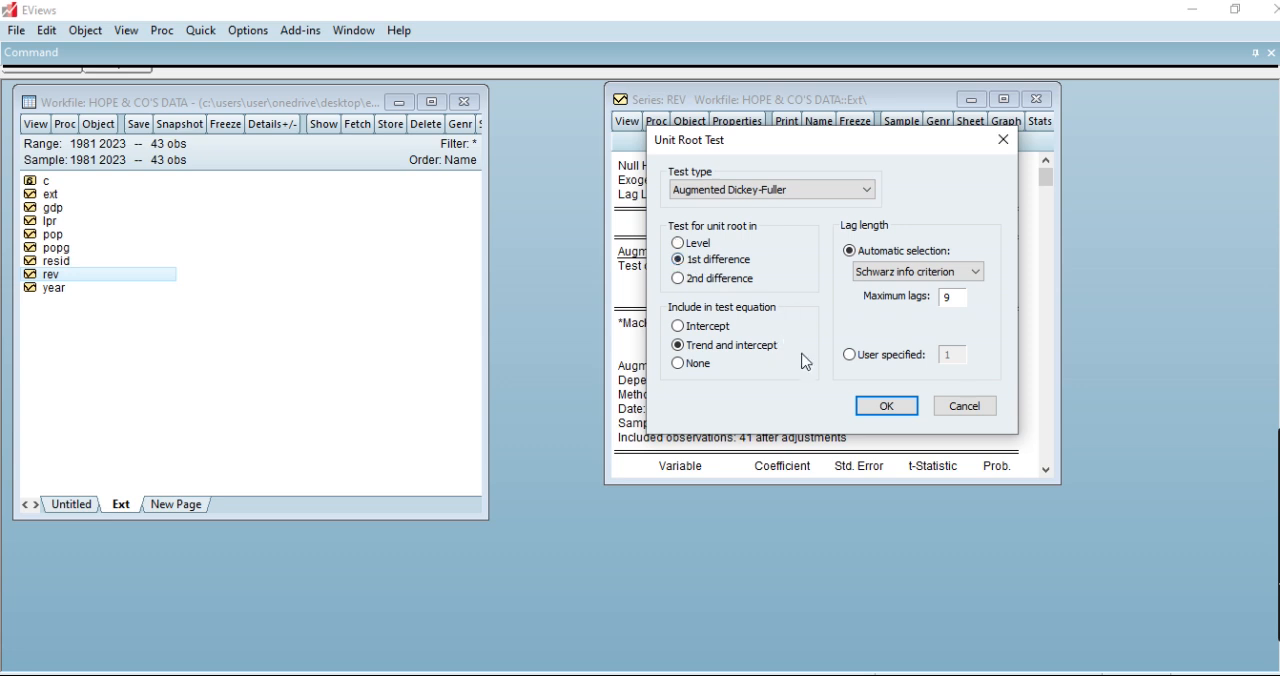
click(885, 408)
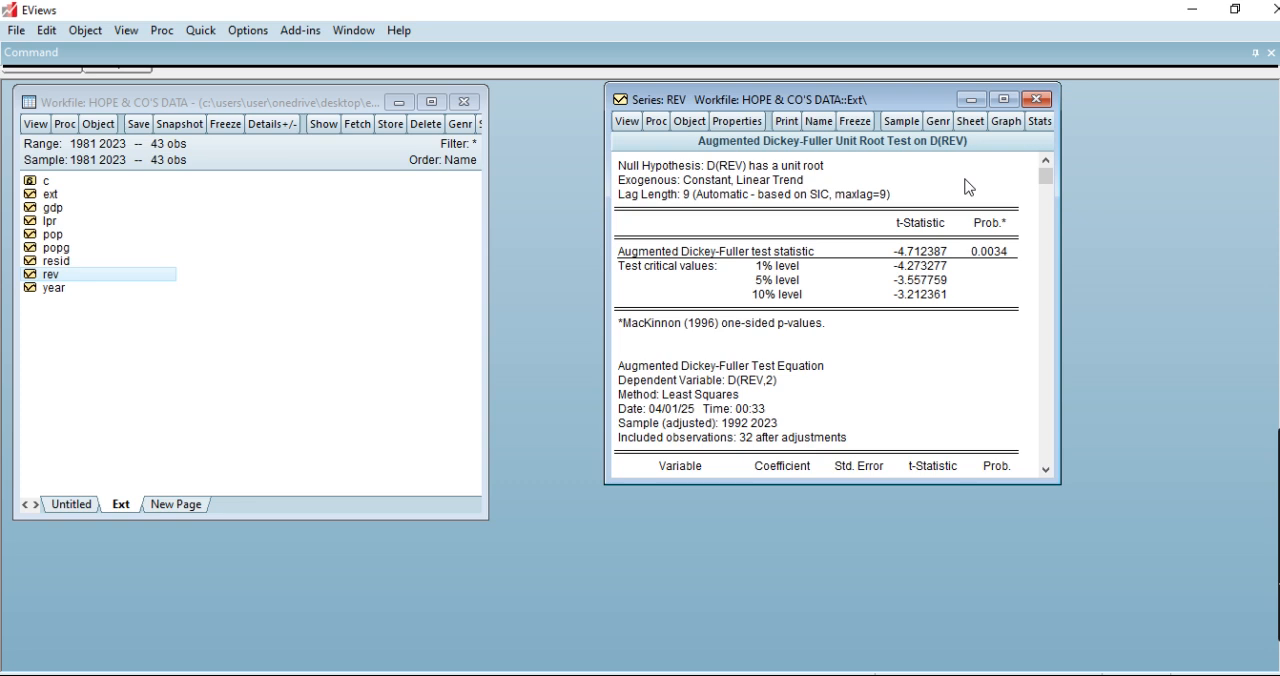
click(1040, 99)
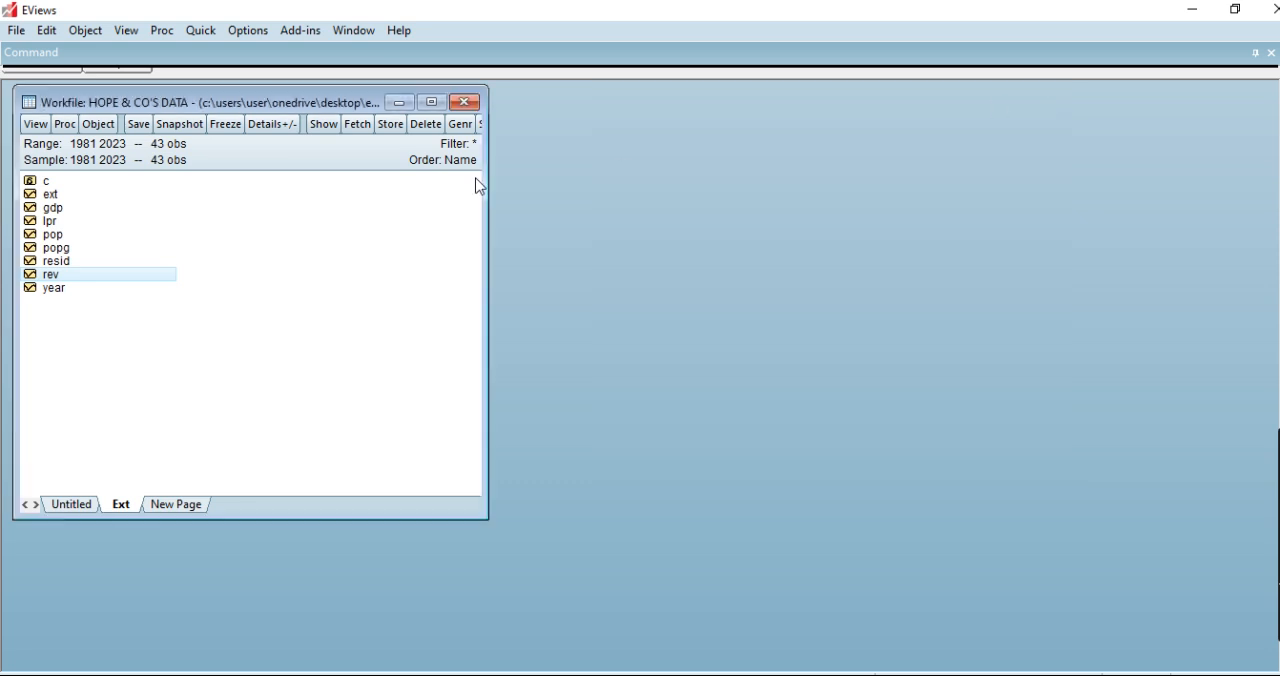
click(58, 213)
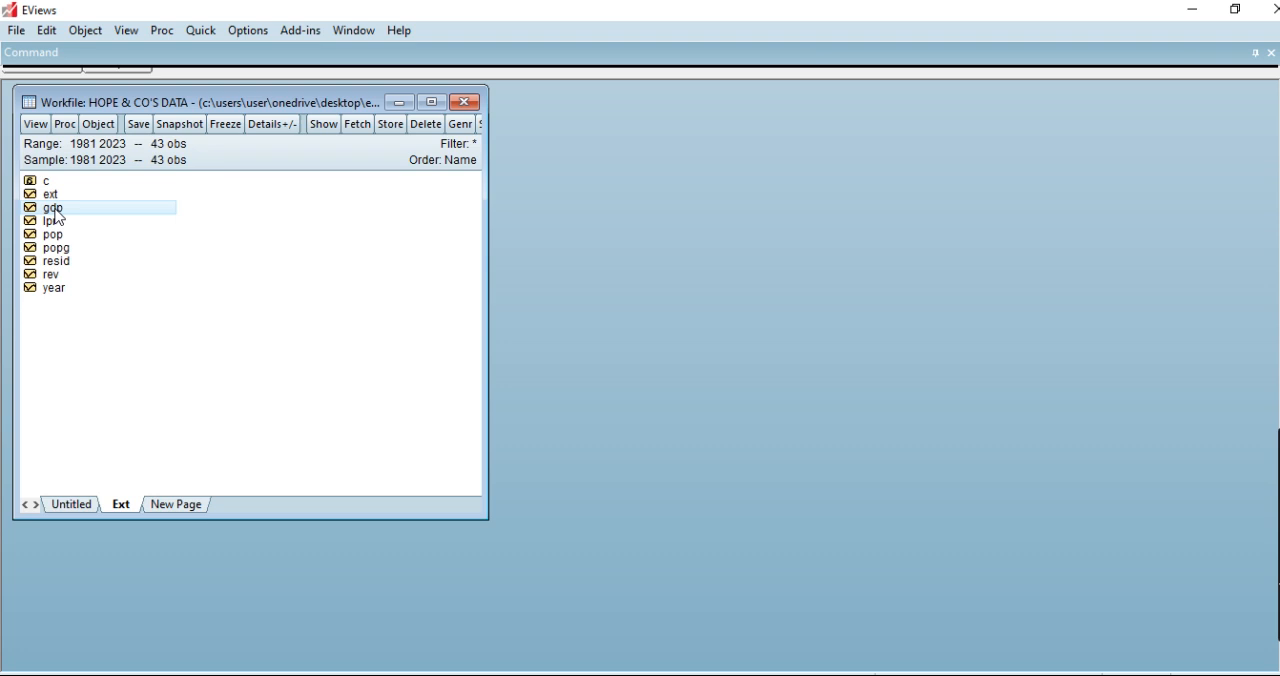
click(57, 237)
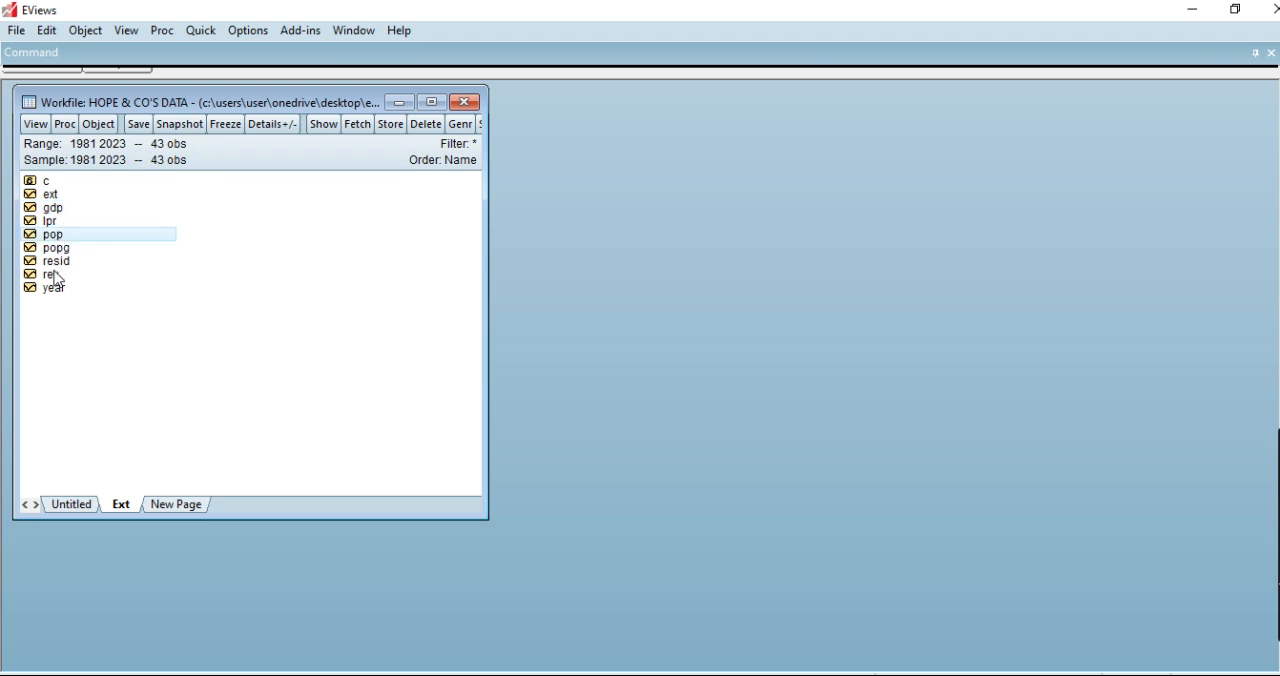
click(57, 279)
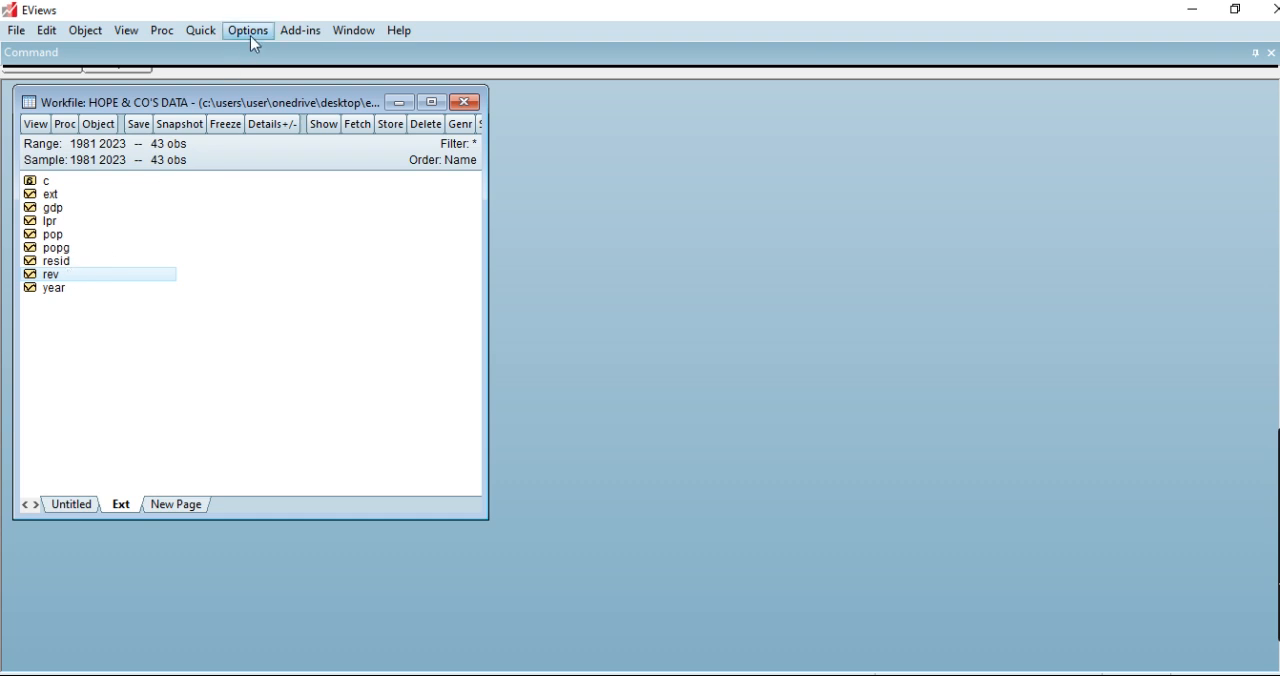
Run a Johansen cointegration test on gdp, rev and pop with lag intervals 1 1 and the dual constant (JHJ) trend specification.
click(205, 33)
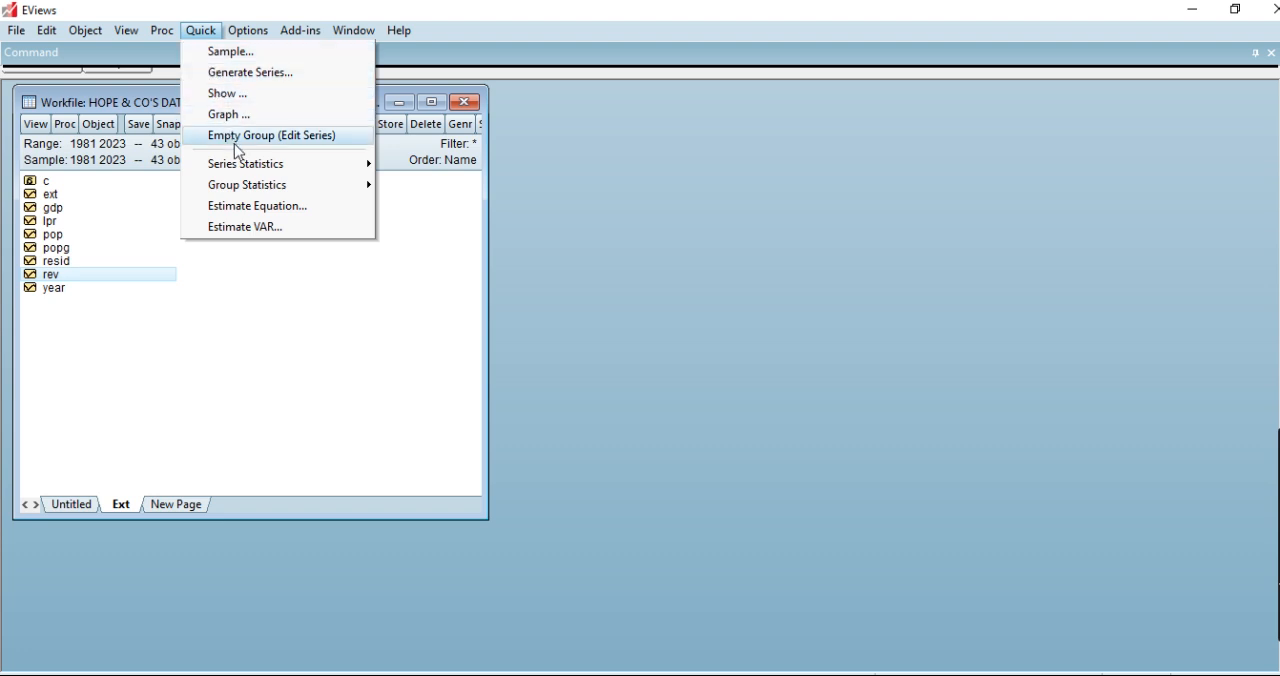
mouse_move(266, 190)
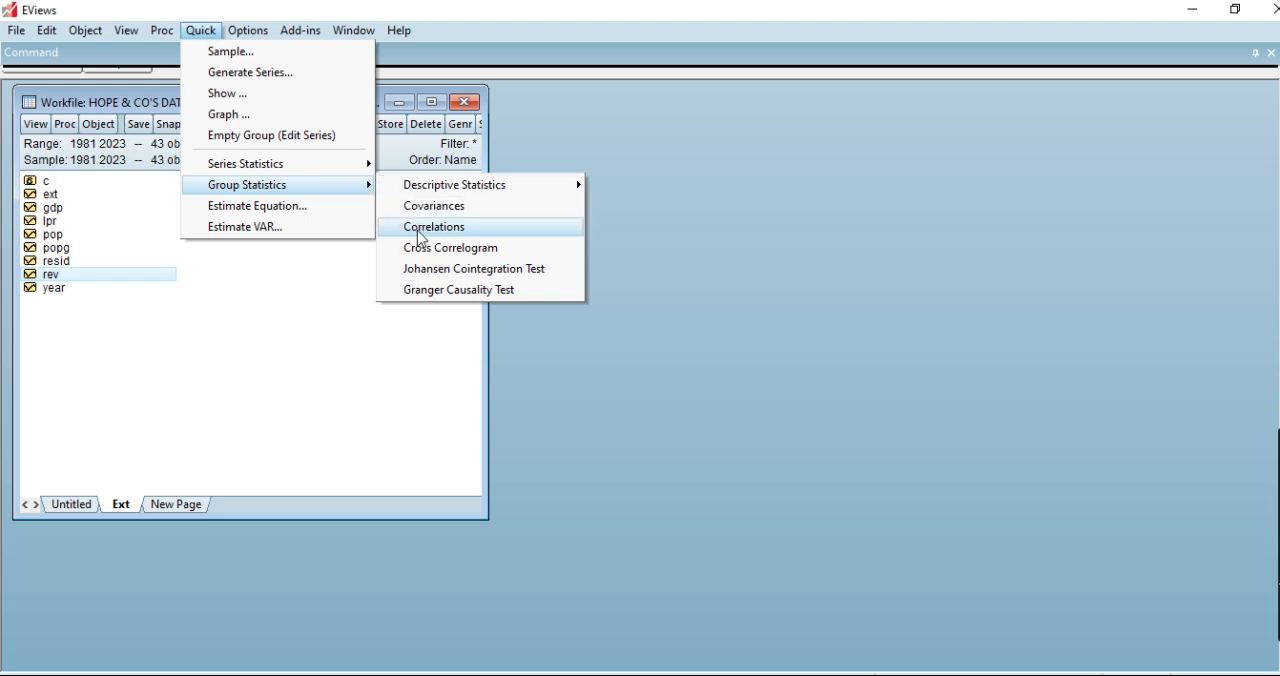
click(450, 276)
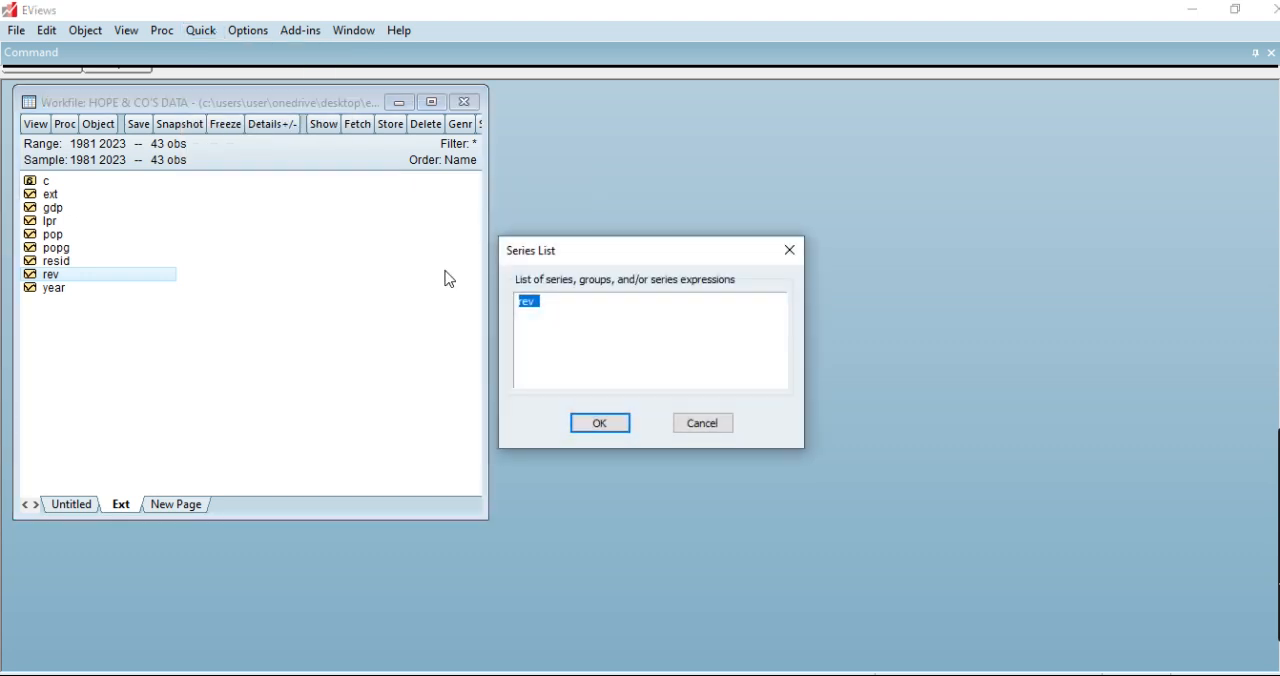
key(BackSpace)
text(gdp rev pop)
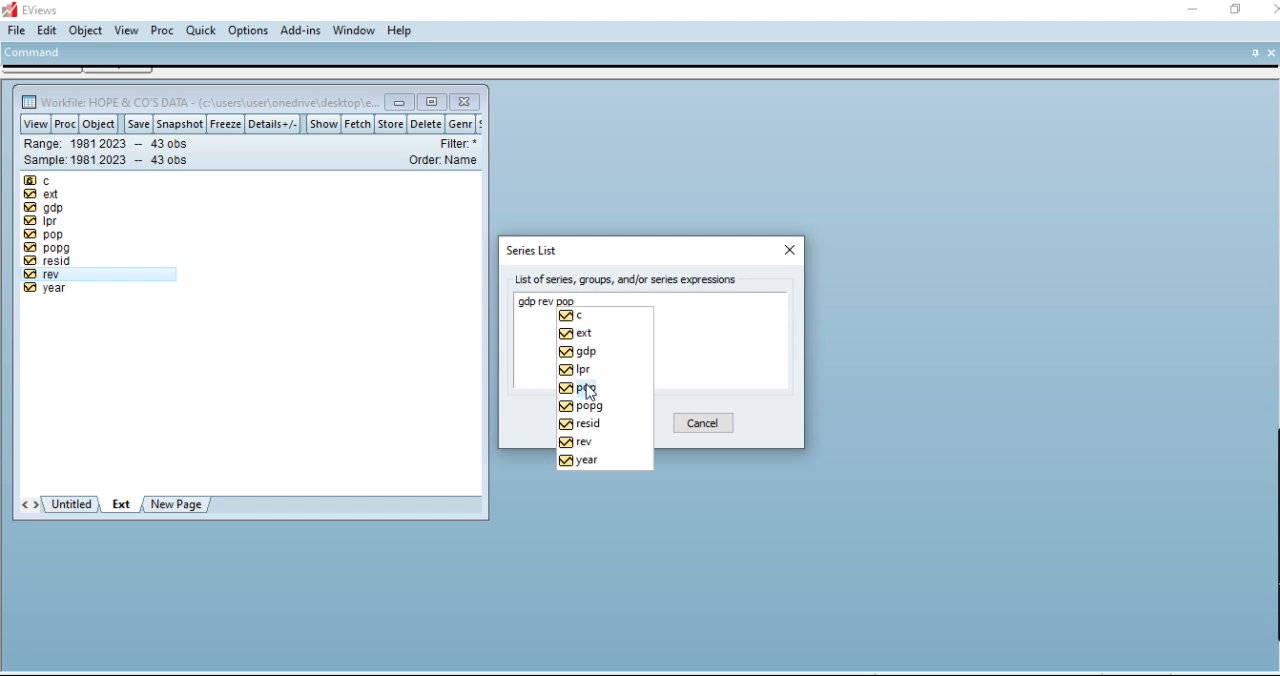
click(590, 391)
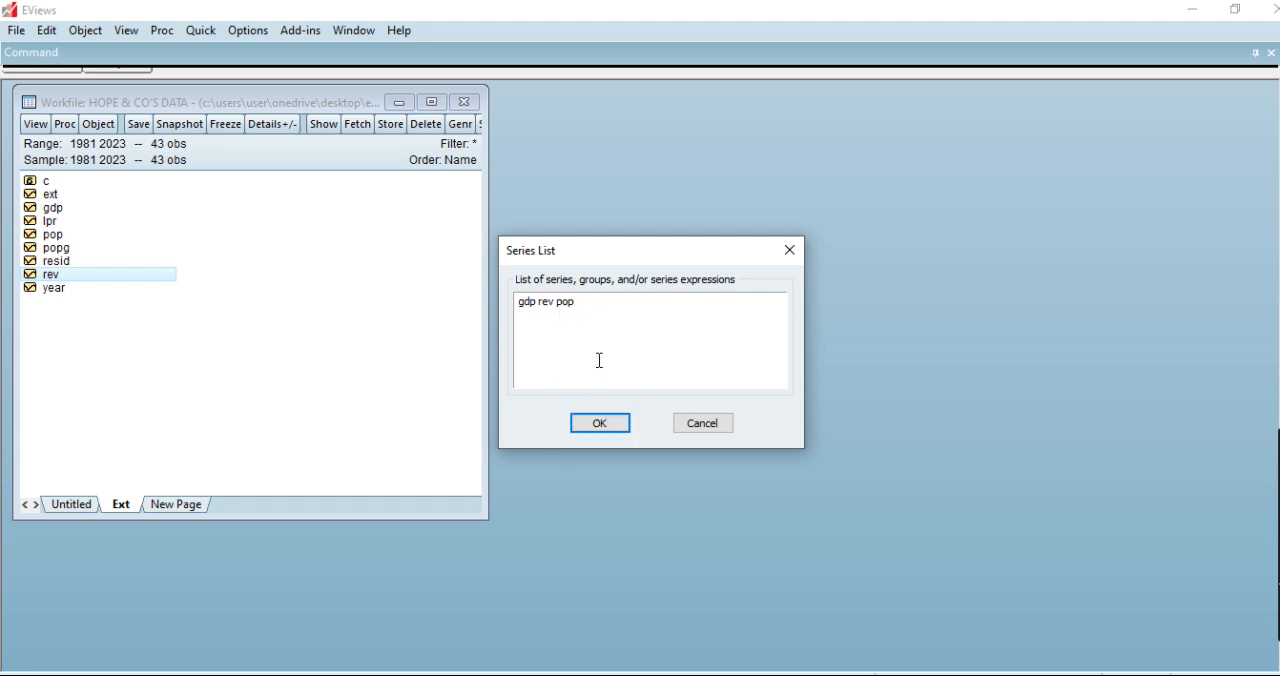
click(600, 423)
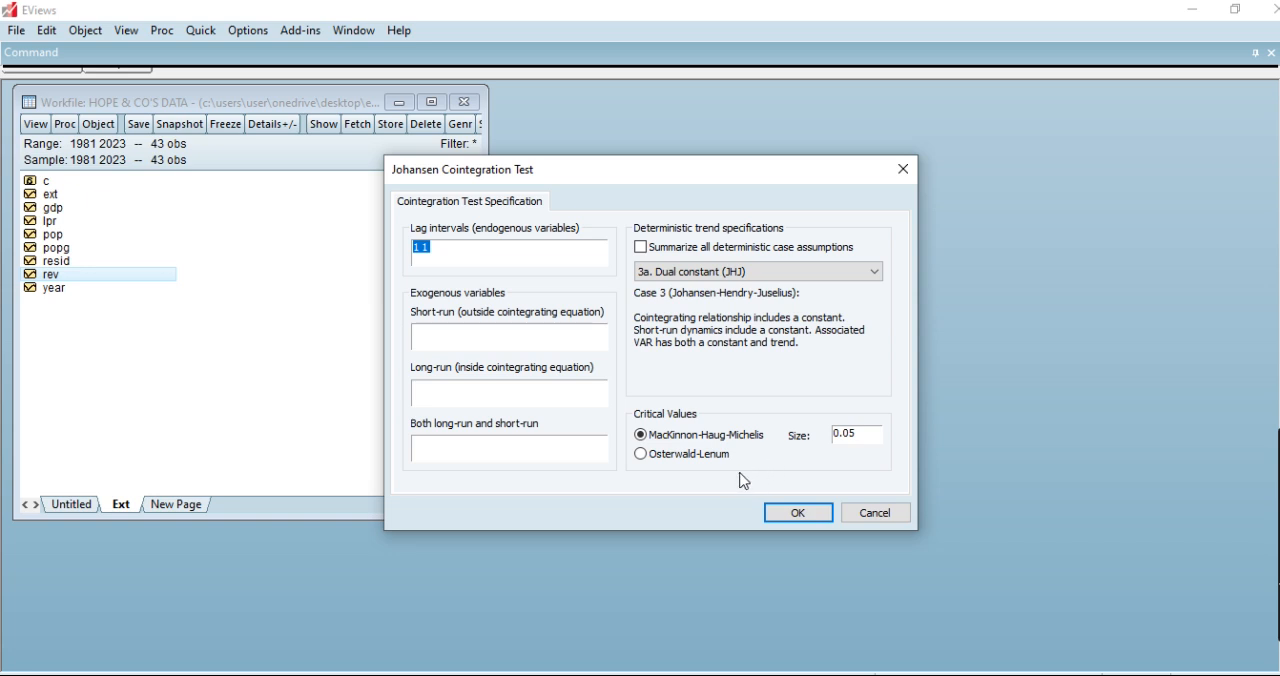
click(789, 514)
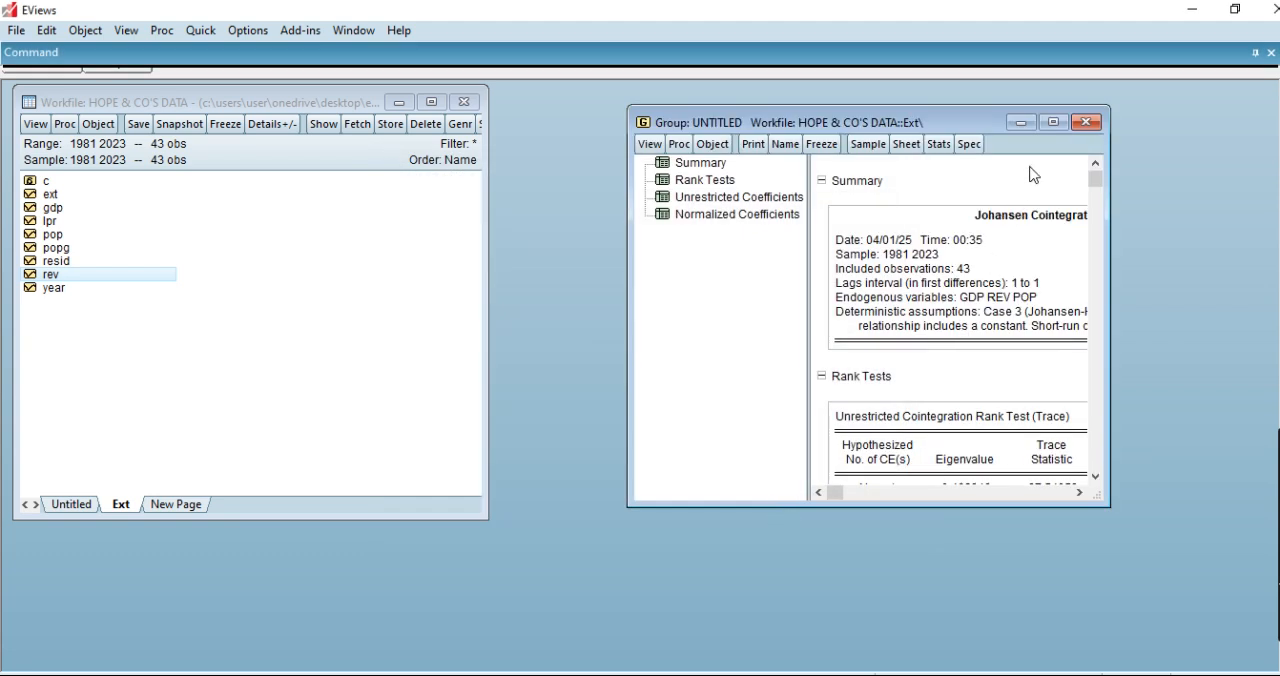
Examine the trace and max-eigenvalue rank test tables of the cointegration output in a maximized window, and restore the window size.
click(1054, 122)
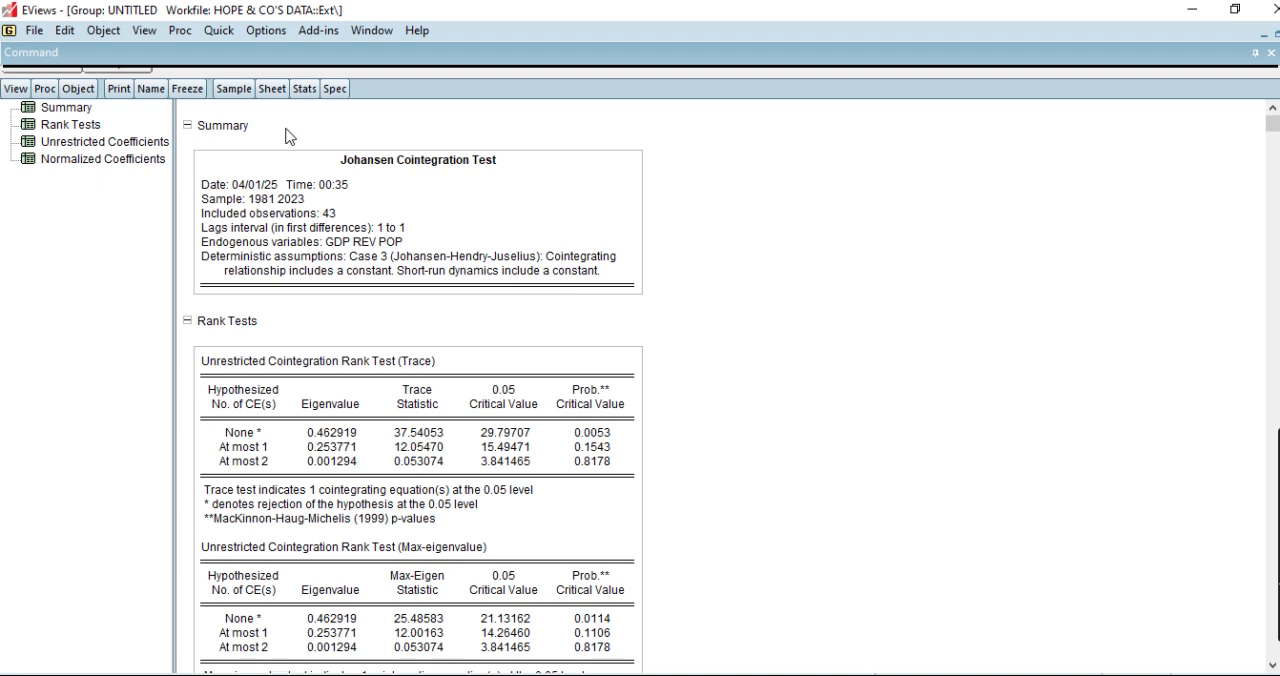
click(349, 164)
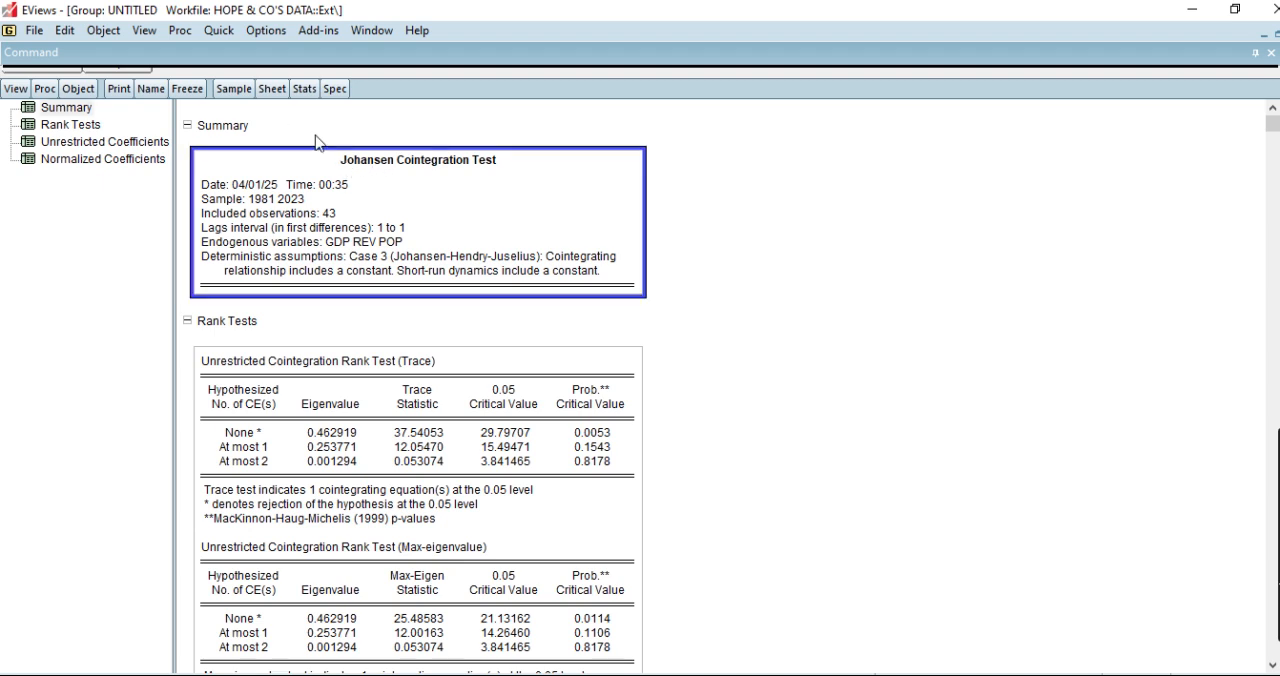
click(297, 392)
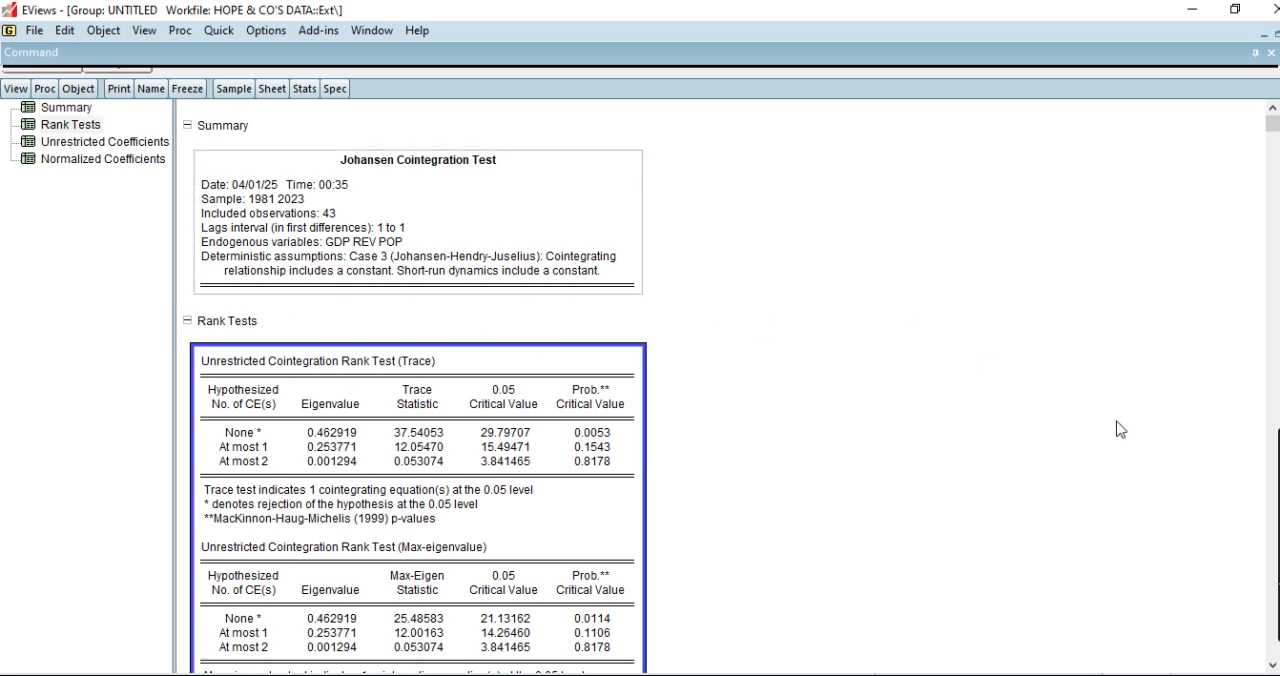
click(1272, 665)
click(1272, 665)
click(1272, 665)
click(1272, 665)
click(1272, 665)
click(1272, 665)
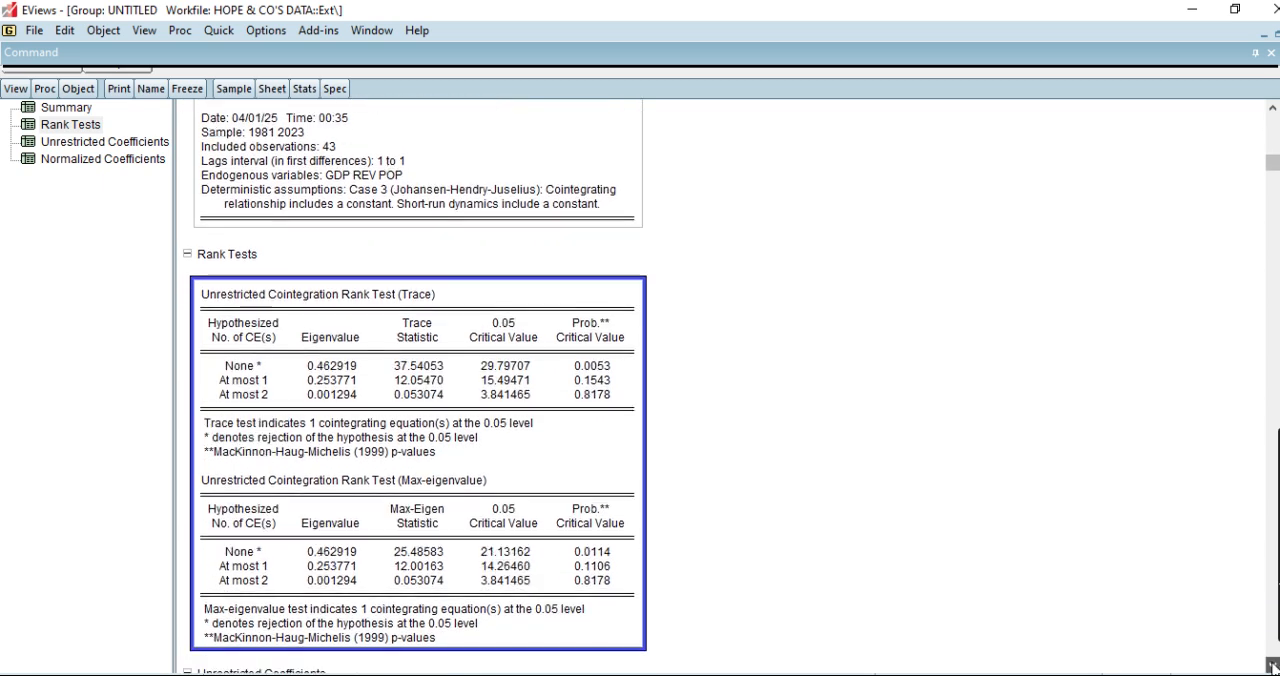
click(1272, 665)
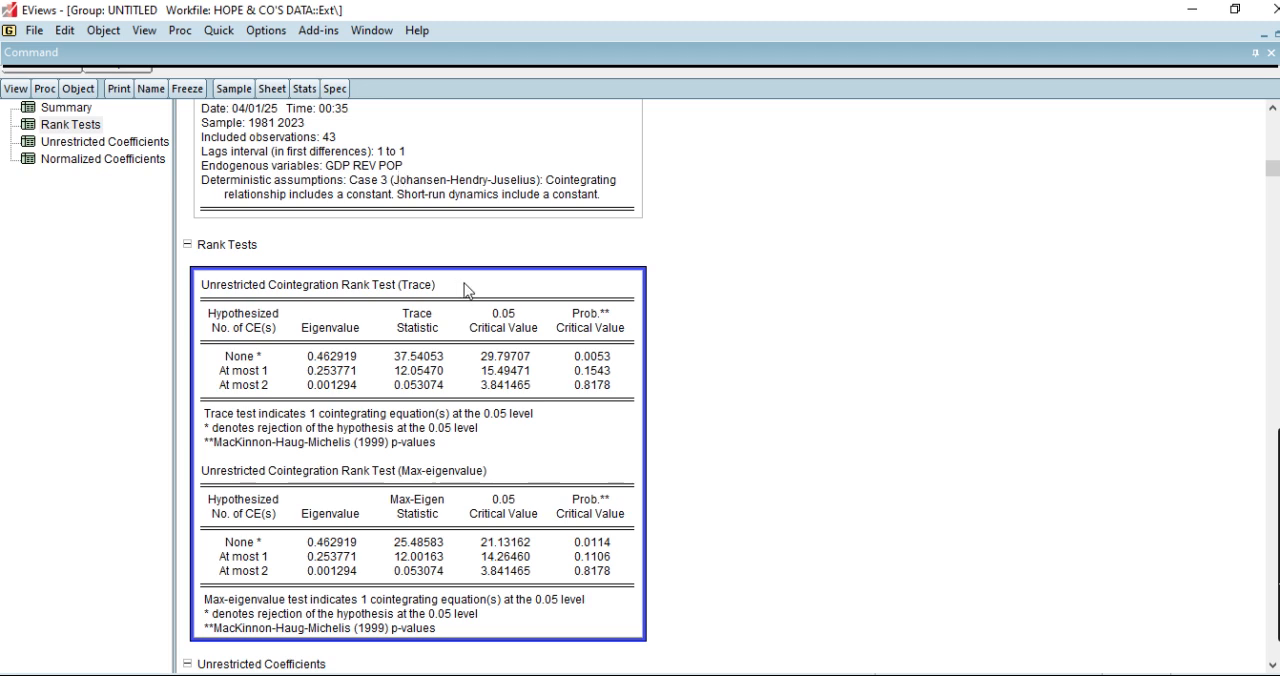
click(1276, 36)
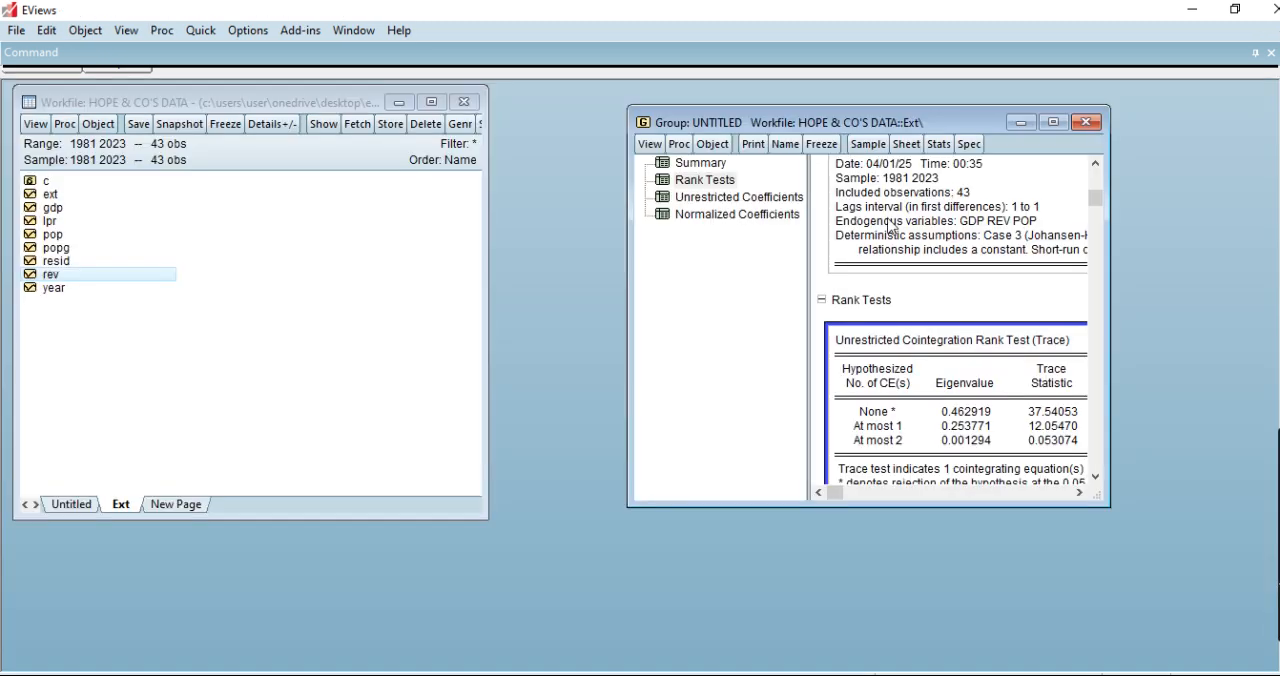